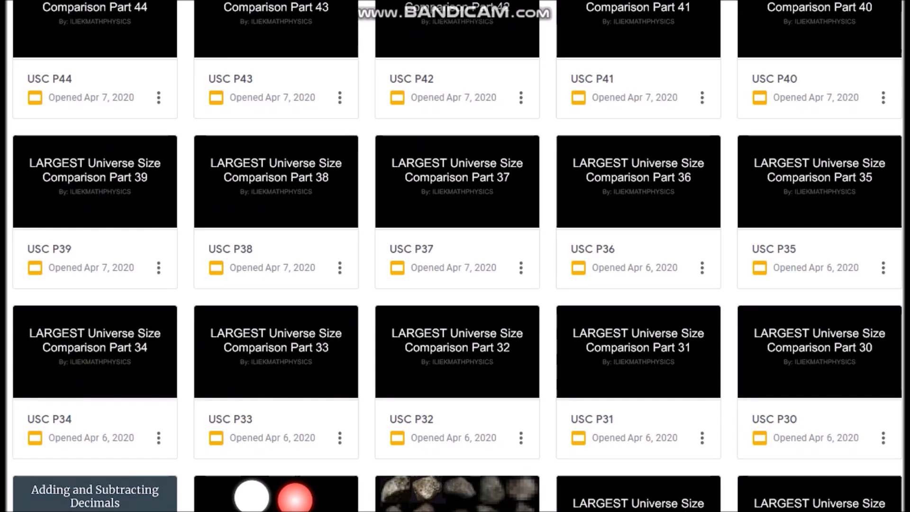
{"action": "scroll", "coordinate": [456, 256], "scroll_direction": "up", "scroll_amount": 2}
{"action": "scroll", "coordinate": [455, 256], "scroll_direction": "up", "scroll_amount": 1}
{"action": "scroll", "coordinate": [456, 256], "scroll_direction": "up", "scroll_amount": 3}
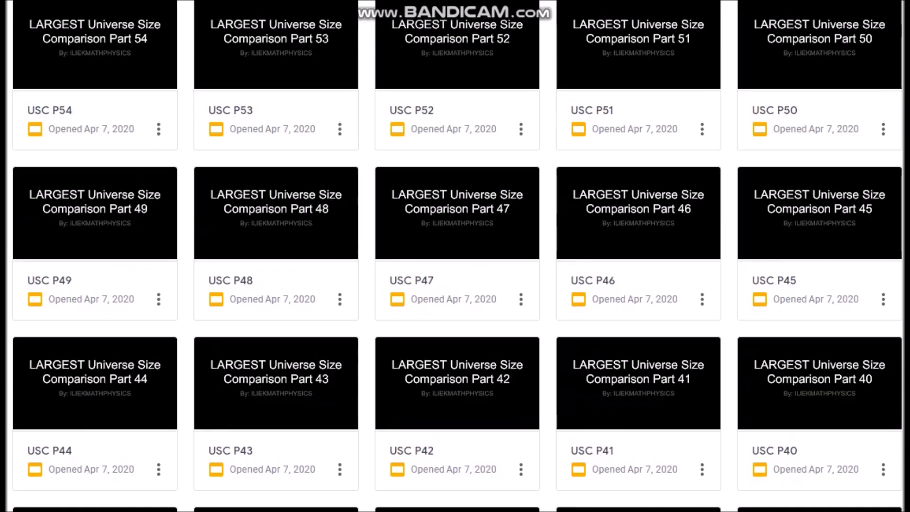
{"action": "scroll", "coordinate": [455, 256], "scroll_direction": "up", "scroll_amount": 2}
{"action": "scroll", "coordinate": [455, 256], "scroll_direction": "up", "scroll_amount": 2}
{"action": "scroll", "coordinate": [456, 256], "scroll_direction": "up", "scroll_amount": 4}
{"action": "scroll", "coordinate": [456, 256], "scroll_direction": "up", "scroll_amount": 2}
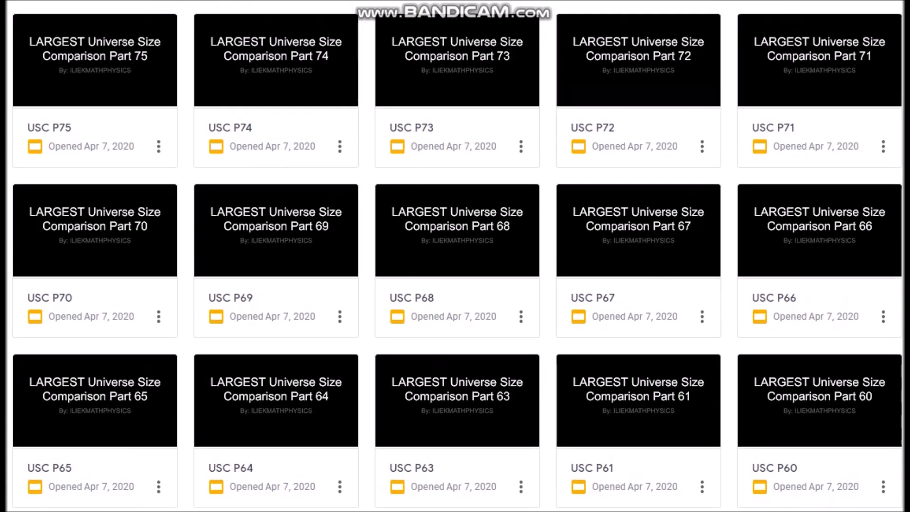
{"action": "scroll", "coordinate": [455, 256], "scroll_direction": "up", "scroll_amount": 3}
{"action": "scroll", "coordinate": [455, 256], "scroll_direction": "up", "scroll_amount": 2}
{"action": "scroll", "coordinate": [455, 257], "scroll_direction": "up", "scroll_amount": 4}
{"action": "scroll", "coordinate": [455, 257], "scroll_direction": "up", "scroll_amount": 2}
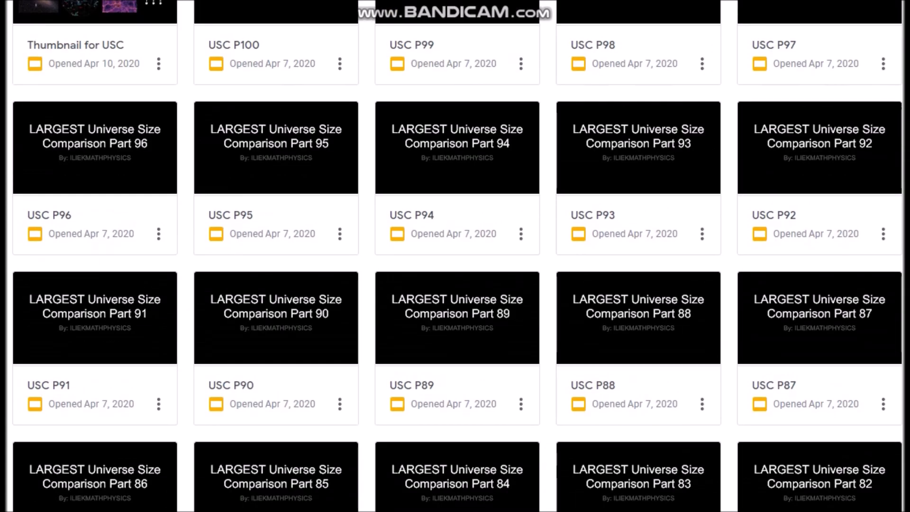
{"action": "scroll", "coordinate": [455, 256], "scroll_direction": "up", "scroll_amount": 3}
{"action": "scroll", "coordinate": [455, 257], "scroll_direction": "up", "scroll_amount": 1}
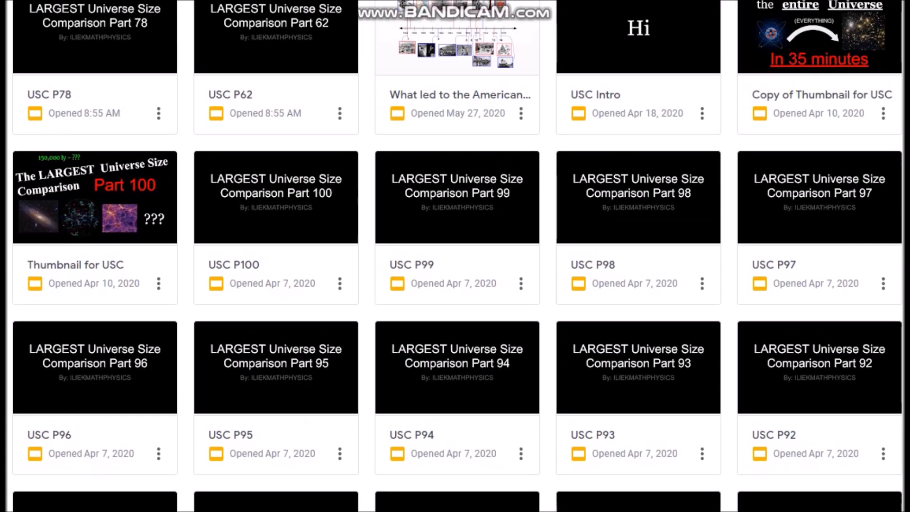
{"action": "scroll", "coordinate": [455, 257], "scroll_direction": "down", "scroll_amount": 5}
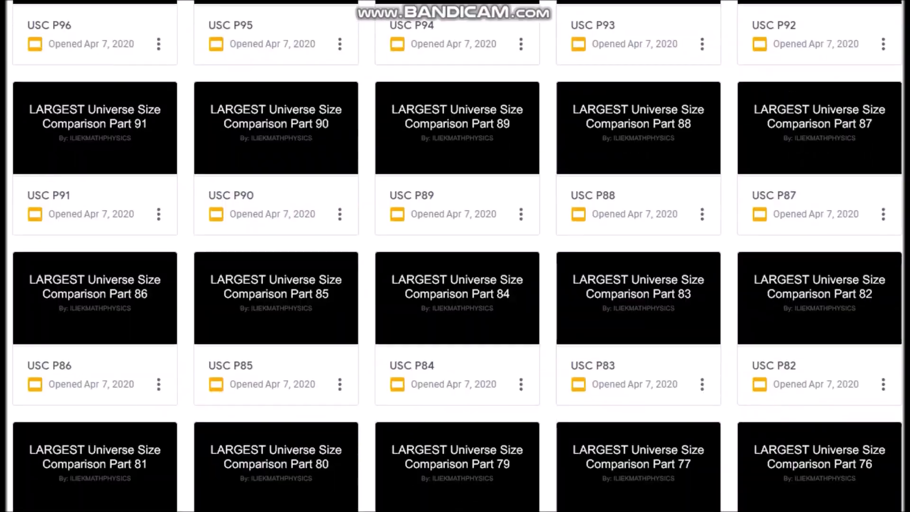
{"action": "scroll", "coordinate": [455, 256], "scroll_direction": "down", "scroll_amount": 5}
{"action": "scroll", "coordinate": [455, 257], "scroll_direction": "down", "scroll_amount": 5}
{"action": "scroll", "coordinate": [456, 256], "scroll_direction": "down", "scroll_amount": 4}
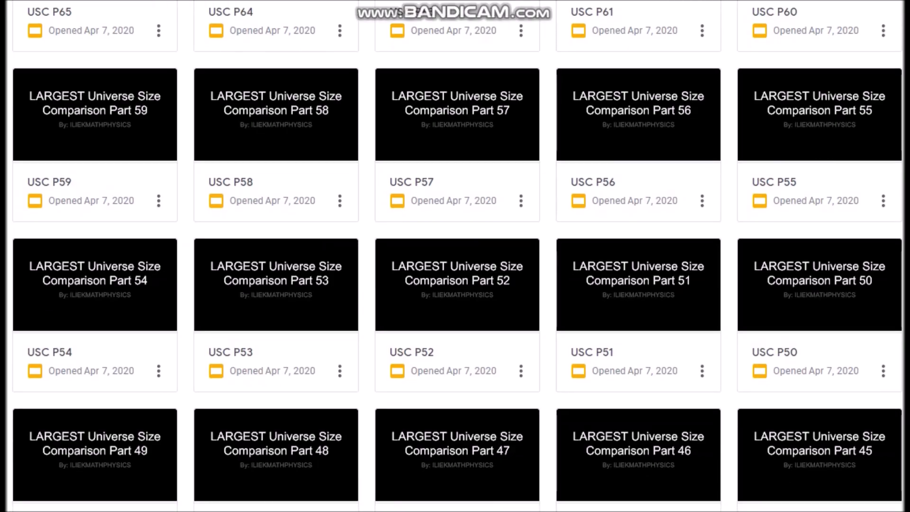
{"action": "scroll", "coordinate": [455, 256], "scroll_direction": "down", "scroll_amount": 3}
{"action": "scroll", "coordinate": [455, 256], "scroll_direction": "down", "scroll_amount": 7}
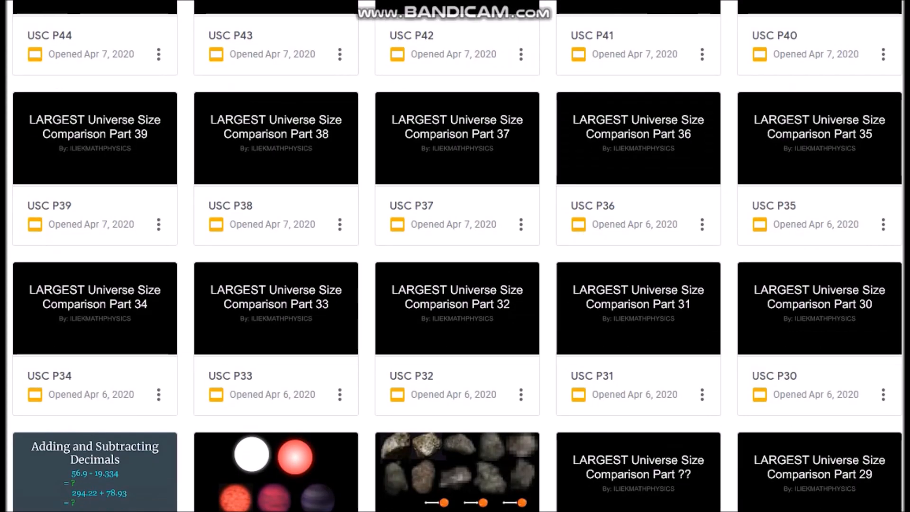
{"action": "scroll", "coordinate": [455, 256], "scroll_direction": "down", "scroll_amount": 3}
{"action": "scroll", "coordinate": [455, 256], "scroll_direction": "up", "scroll_amount": 5}
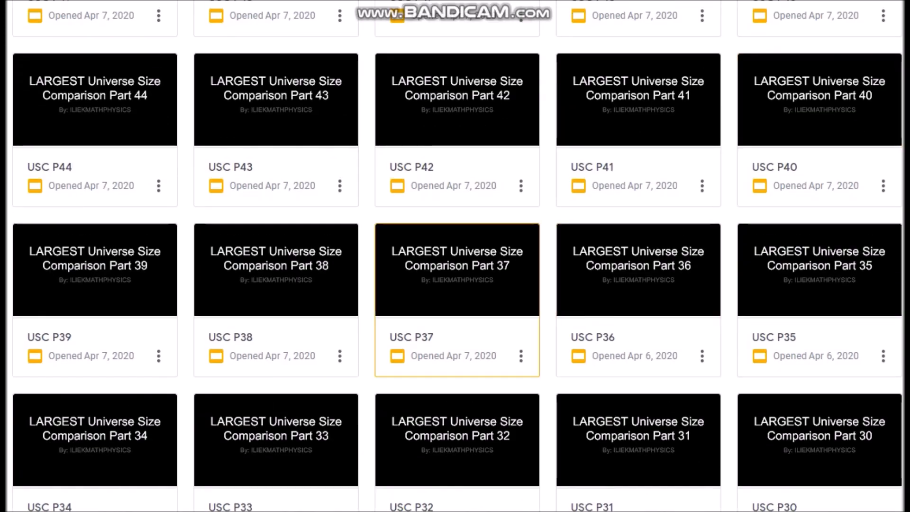
Open the Part 37 size comparison deck and check slide 1's title and ILIEKMATHPHYSICS byline.
{"action": "left_click", "coordinate": [478, 262]}
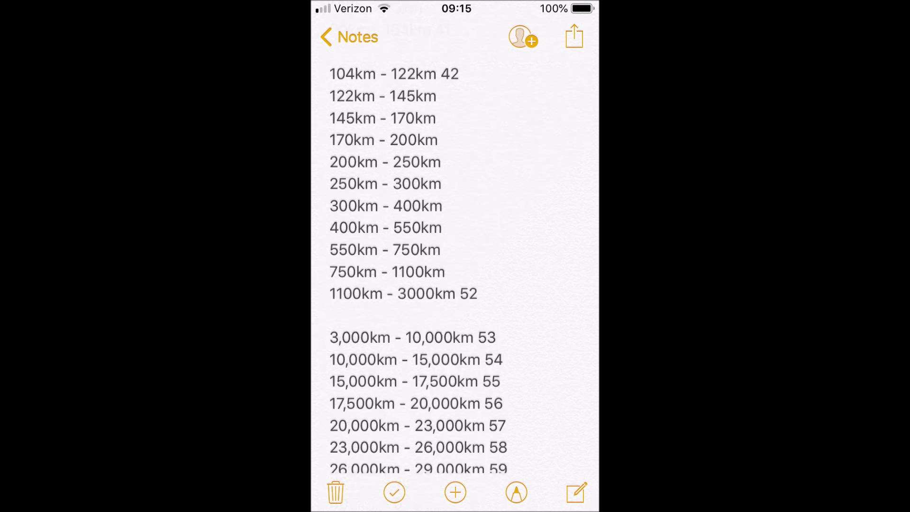
{"action": "scroll", "coordinate": [455, 271], "scroll_direction": "down", "scroll_amount": 5}
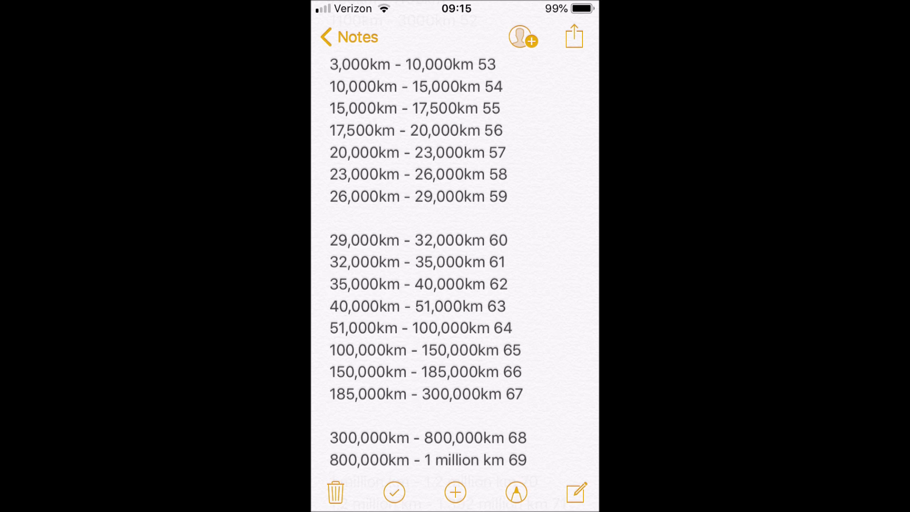
{"action": "scroll", "coordinate": [455, 270], "scroll_direction": "down", "scroll_amount": 5}
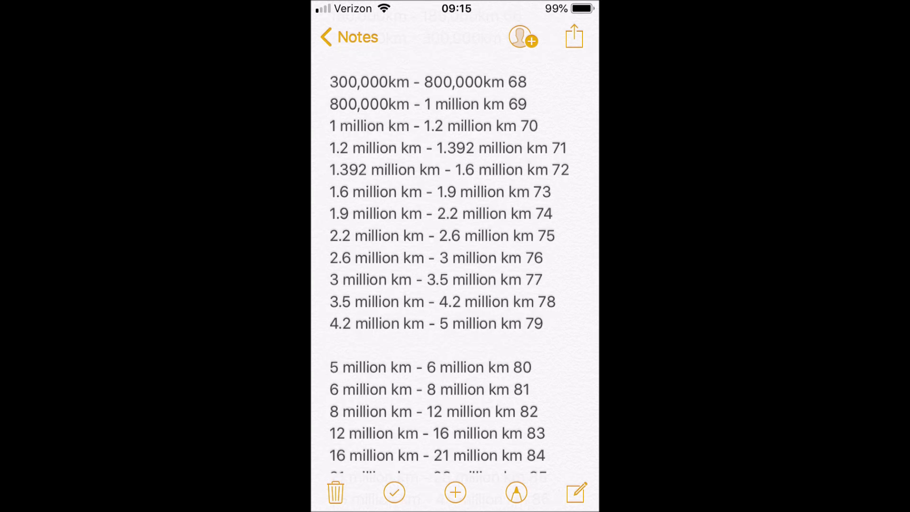
{"action": "scroll", "coordinate": [455, 271], "scroll_direction": "down", "scroll_amount": 5}
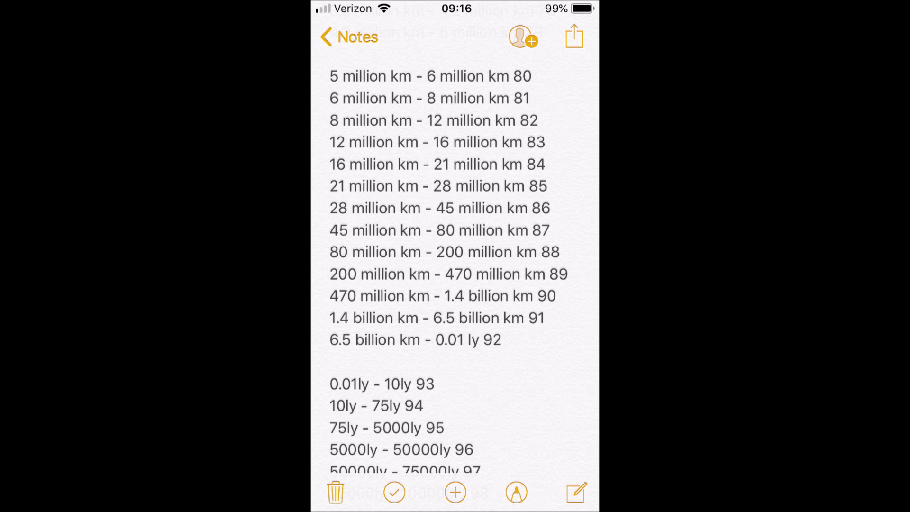
{"action": "scroll", "coordinate": [455, 271], "scroll_direction": "down", "scroll_amount": 2}
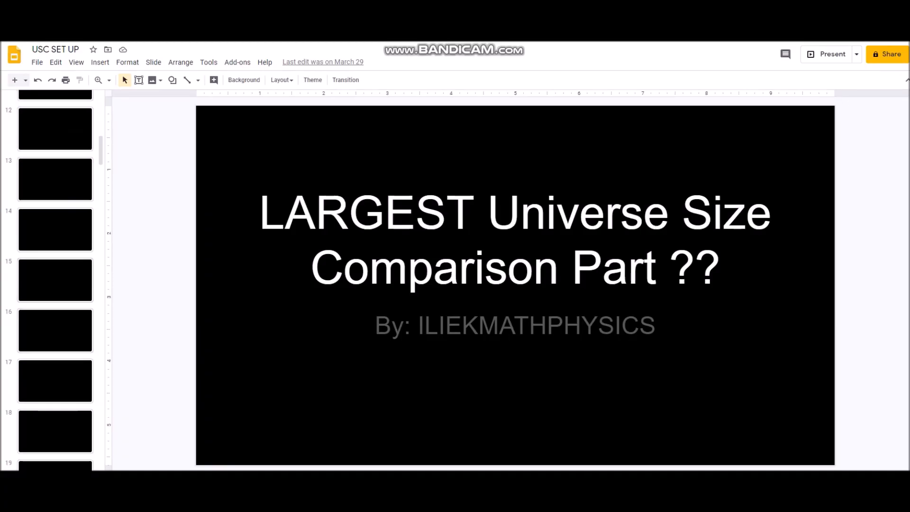
{"action": "scroll", "coordinate": [47, 281], "scroll_direction": "down", "scroll_amount": 10}
{"action": "scroll", "coordinate": [55, 281], "scroll_direction": "down", "scroll_amount": 10}
{"action": "scroll", "coordinate": [55, 281], "scroll_direction": "down", "scroll_amount": 10}
{"action": "scroll", "coordinate": [55, 281], "scroll_direction": "down", "scroll_amount": 10}
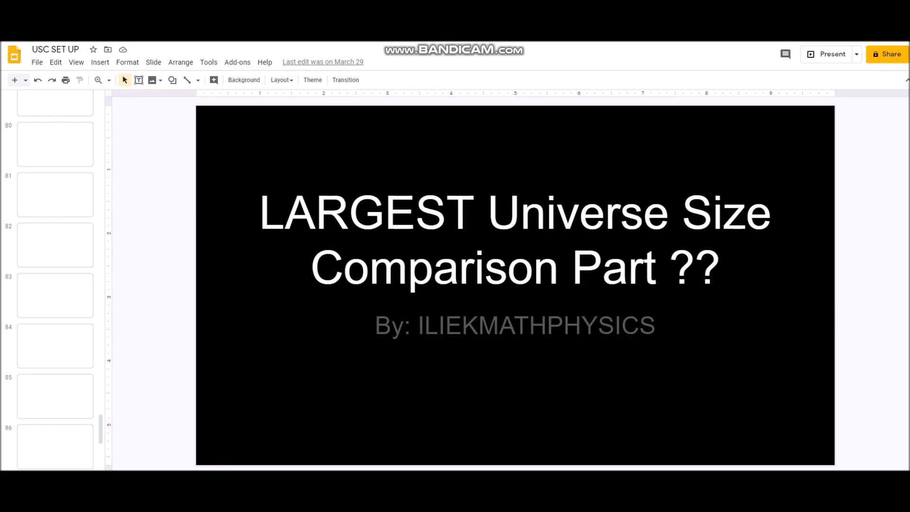
{"action": "scroll", "coordinate": [54, 281], "scroll_direction": "down", "scroll_amount": 10}
{"action": "scroll", "coordinate": [55, 280], "scroll_direction": "up", "scroll_amount": 10}
{"action": "scroll", "coordinate": [55, 282], "scroll_direction": "up", "scroll_amount": 10}
{"action": "scroll", "coordinate": [55, 281], "scroll_direction": "up", "scroll_amount": 10}
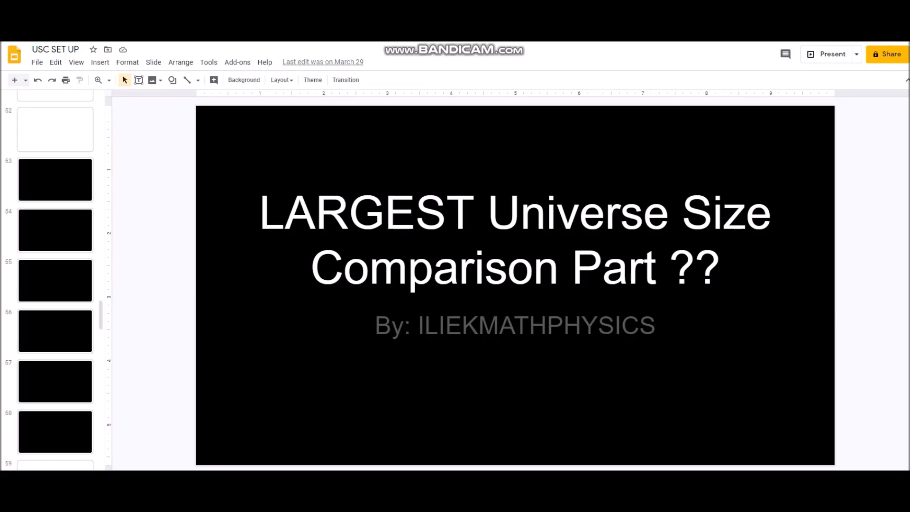
{"action": "scroll", "coordinate": [55, 281], "scroll_direction": "up", "scroll_amount": 10}
{"action": "scroll", "coordinate": [55, 281], "scroll_direction": "up", "scroll_amount": 10}
{"action": "scroll", "coordinate": [55, 281], "scroll_direction": "up", "scroll_amount": 5}
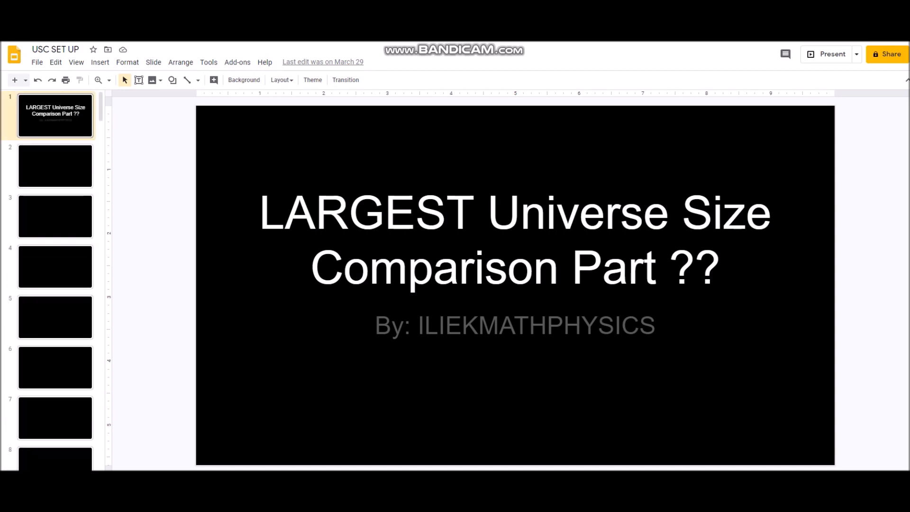
{"action": "left_click", "coordinate": [488, 212]}
{"action": "left_click", "coordinate": [683, 212]}
{"action": "left_click", "coordinate": [696, 267]}
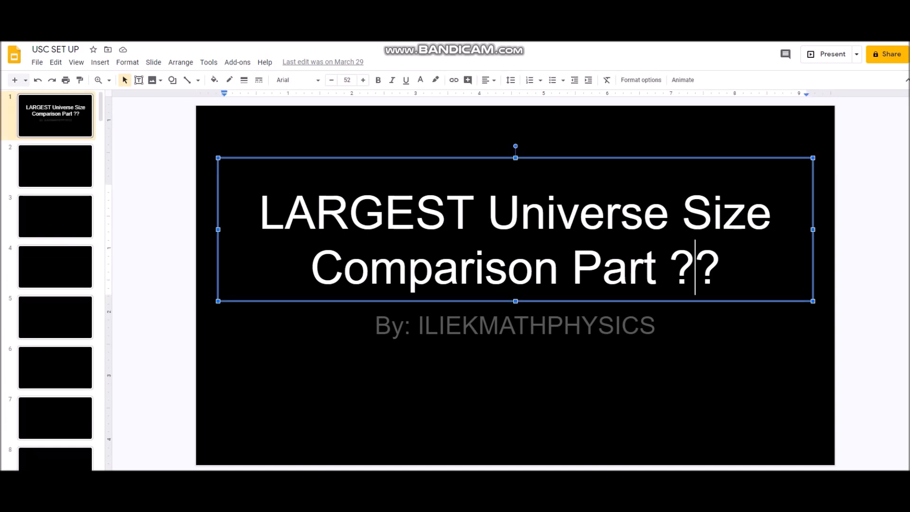
{"action": "left_click", "coordinate": [531, 326]}
{"action": "key", "text": "Escape"}
{"action": "key", "text": "Escape"}
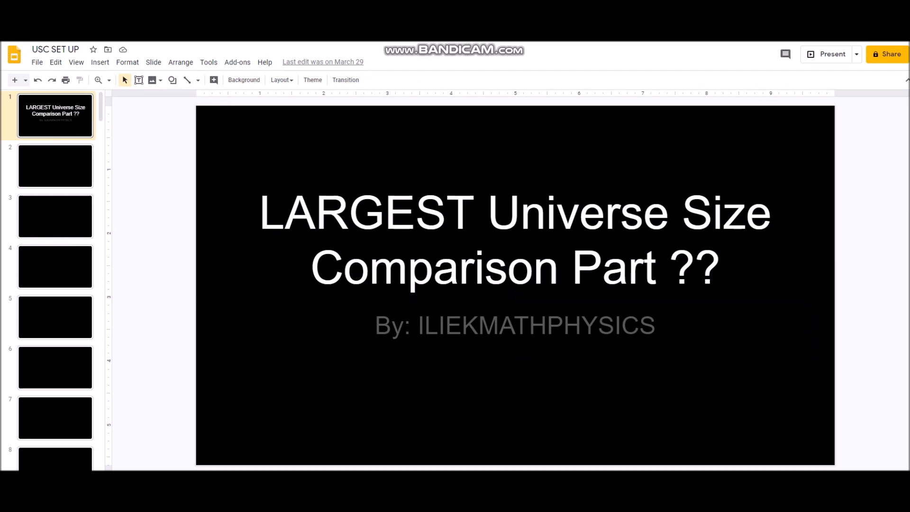
Move slide 2's empty text box toward the lower right of the slide.
{"action": "left_click", "coordinate": [55, 166]}
{"action": "left_click_drag", "start_coordinate": [283, 414], "coordinate": [720, 419]}
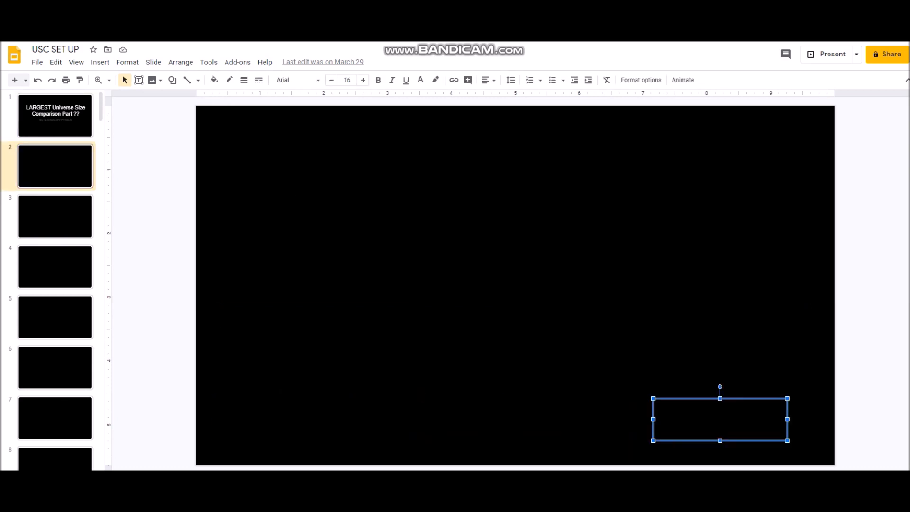
{"action": "left_click", "coordinate": [55, 367]}
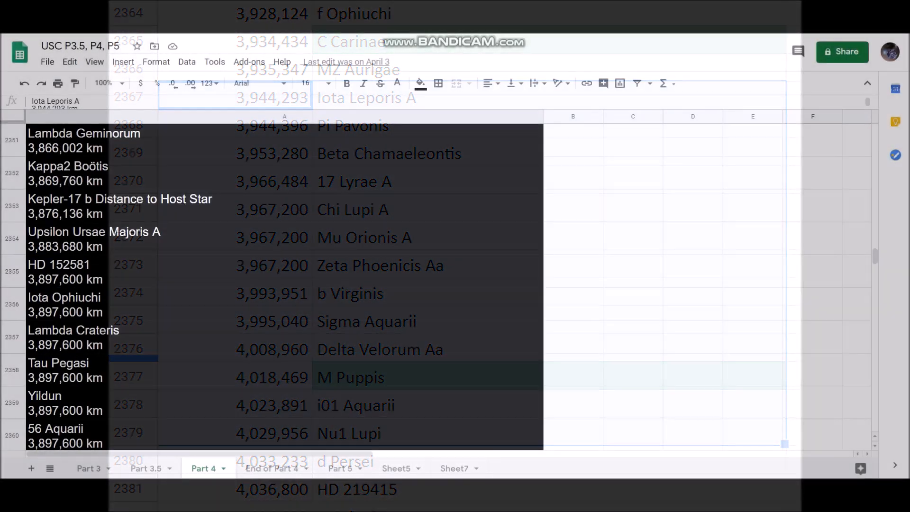
{"action": "scroll", "coordinate": [284, 285], "scroll_direction": "down", "scroll_amount": 7}
{"action": "scroll", "coordinate": [284, 284], "scroll_direction": "down", "scroll_amount": 5}
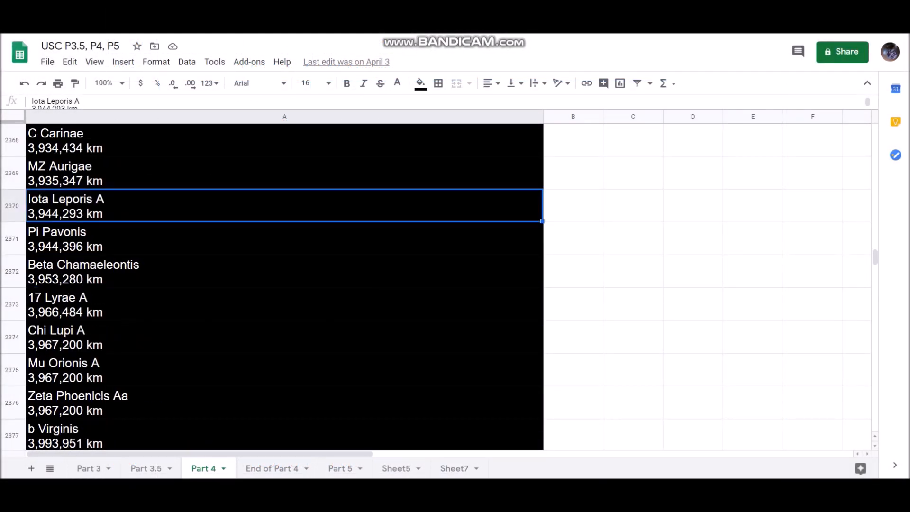
{"action": "scroll", "coordinate": [284, 284], "scroll_direction": "down", "scroll_amount": 5}
{"action": "scroll", "coordinate": [285, 285], "scroll_direction": "up", "scroll_amount": 3}
{"action": "scroll", "coordinate": [285, 284], "scroll_direction": "up", "scroll_amount": 2}
{"action": "scroll", "coordinate": [285, 284], "scroll_direction": "down", "scroll_amount": 8}
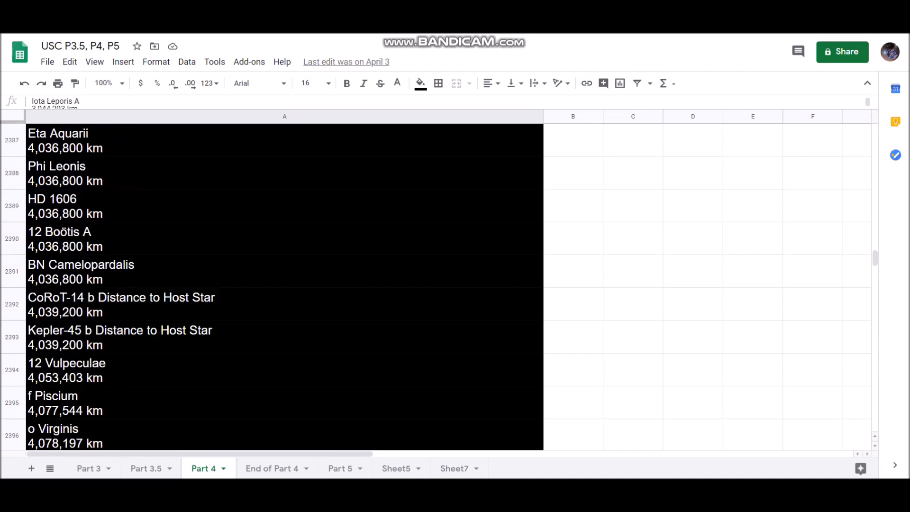
{"action": "scroll", "coordinate": [285, 285], "scroll_direction": "down", "scroll_amount": 7}
{"action": "scroll", "coordinate": [284, 285], "scroll_direction": "down", "scroll_amount": 2}
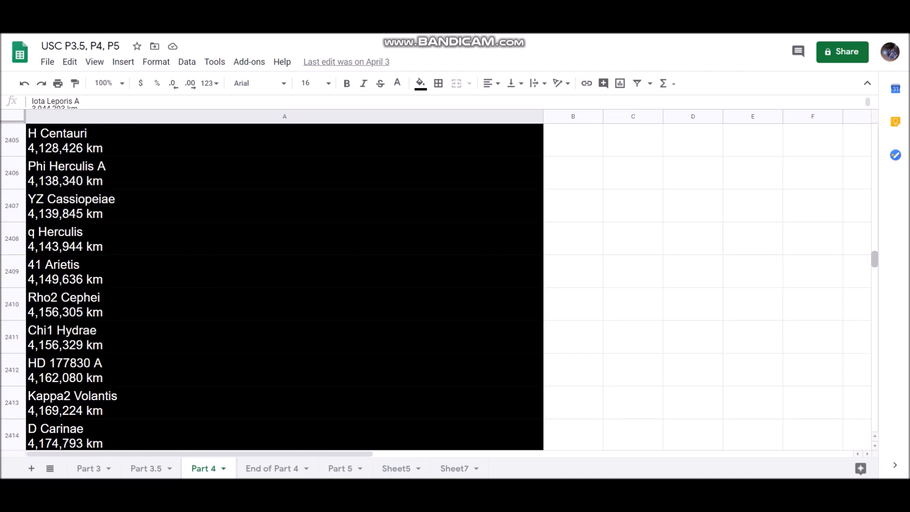
{"action": "mouse_move", "coordinate": [875, 260]}
{"action": "left_mouse_down"}
{"action": "mouse_move", "coordinate": [875, 424]}
{"action": "mouse_move", "coordinate": [875, 131]}
{"action": "left_mouse_up"}
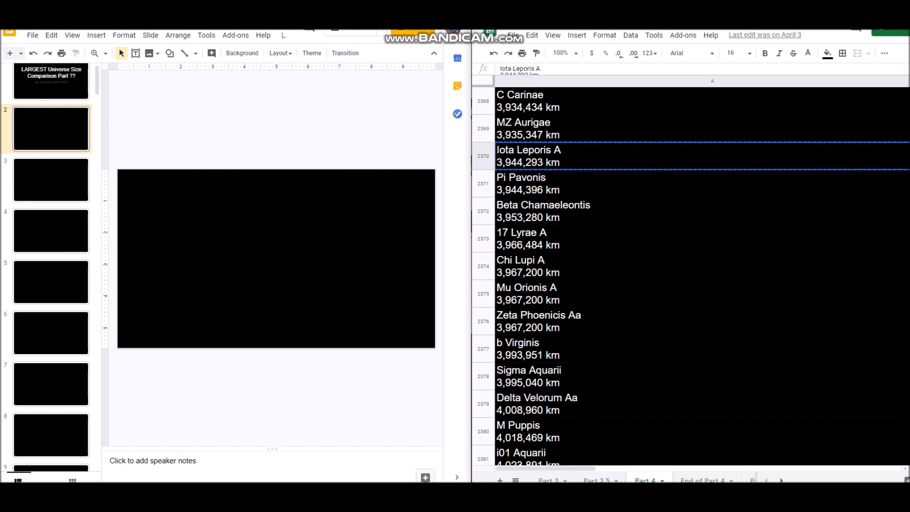
Paste Iota Leporis A, Pi Pavonis, Beta Chamaeleontis and 17 Lyrae A labels from the sheet onto slide 2.
{"action": "type", "text": "Iota Leporis A 3,944,293 km"}
{"action": "key", "text": "Down"}
{"action": "key", "text": "ctrl+c"}
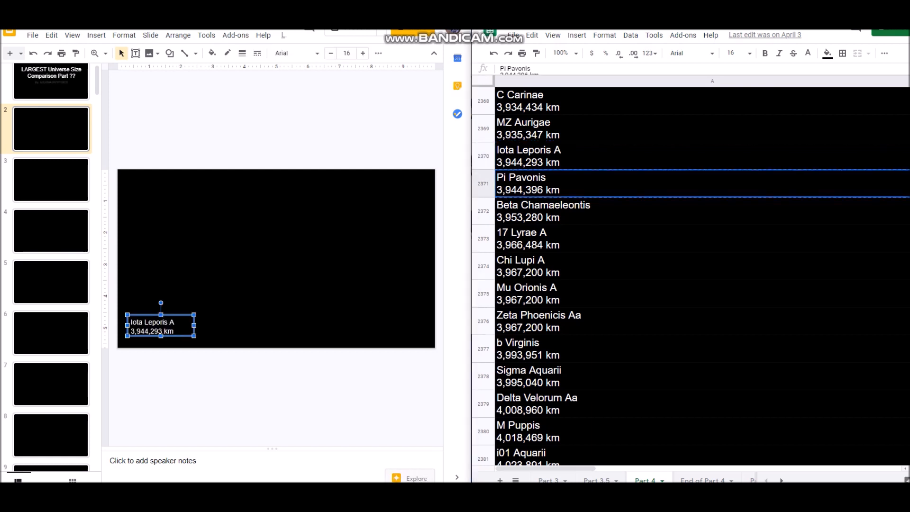
{"action": "key", "text": "ctrl+v"}
{"action": "key", "text": "Down"}
{"action": "key", "text": "ctrl+c"}
{"action": "key", "text": "ctrl+v"}
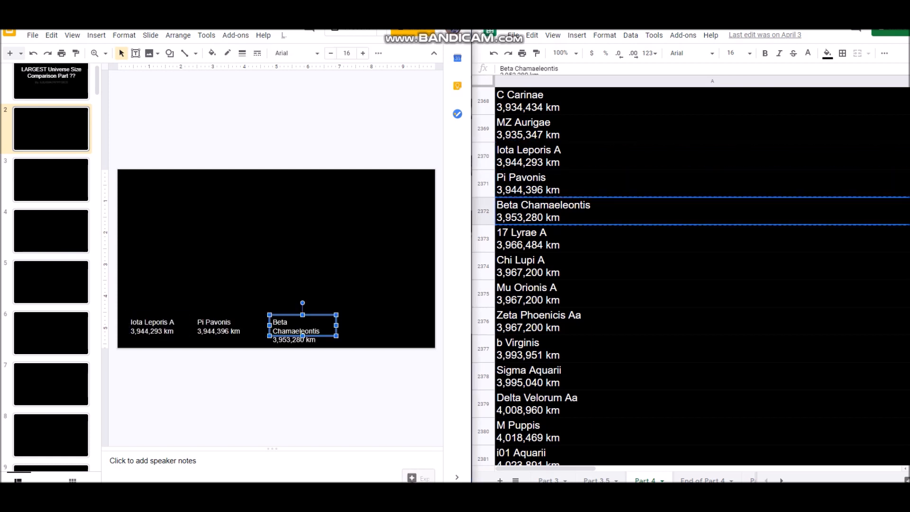
{"action": "key", "text": "Down"}
{"action": "key", "text": "ctrl+c"}
{"action": "key", "text": "ctrl+v"}
Paste Chi Lupi A, Mu Orionis A and Zeta Phoenicis labels onto slide 3.
{"action": "key", "text": "Page_Down"}
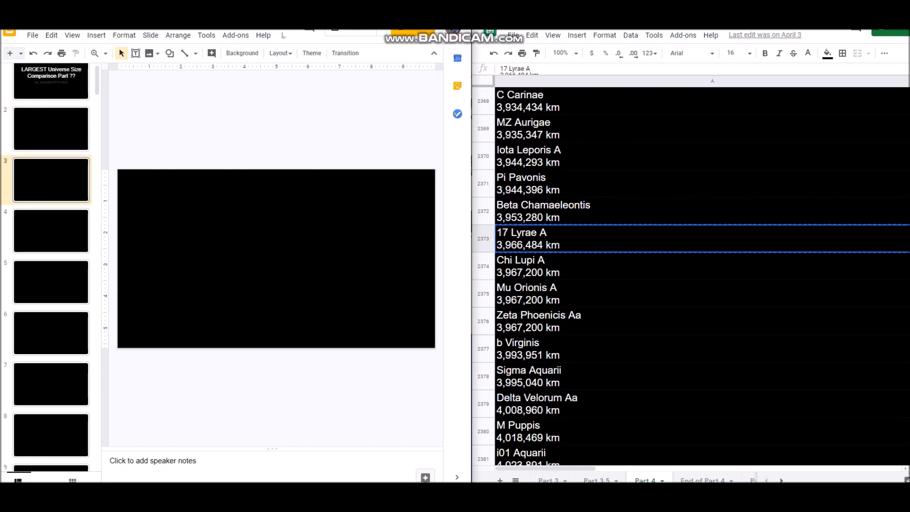
{"action": "key", "text": "Down"}
{"action": "key", "text": "ctrl+c"}
{"action": "key", "text": "ctrl+v"}
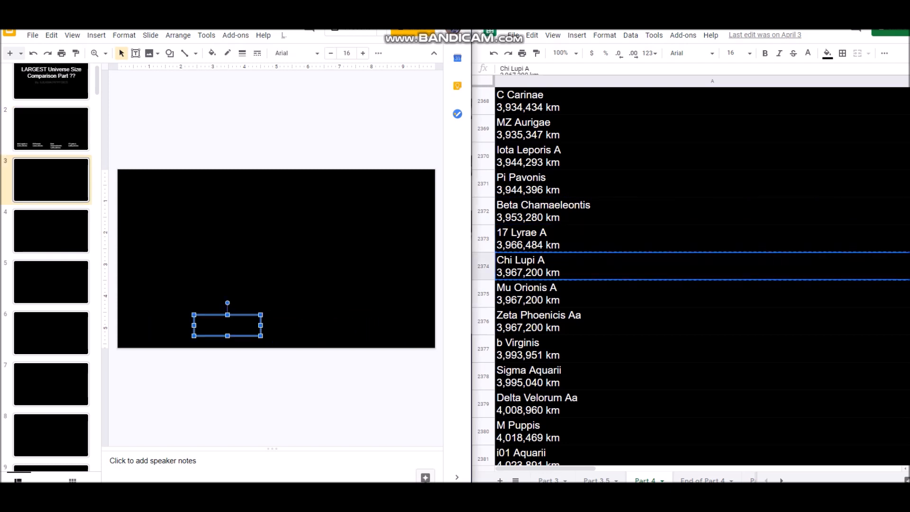
{"action": "key", "text": "Down"}
{"action": "key", "text": "ctrl+c"}
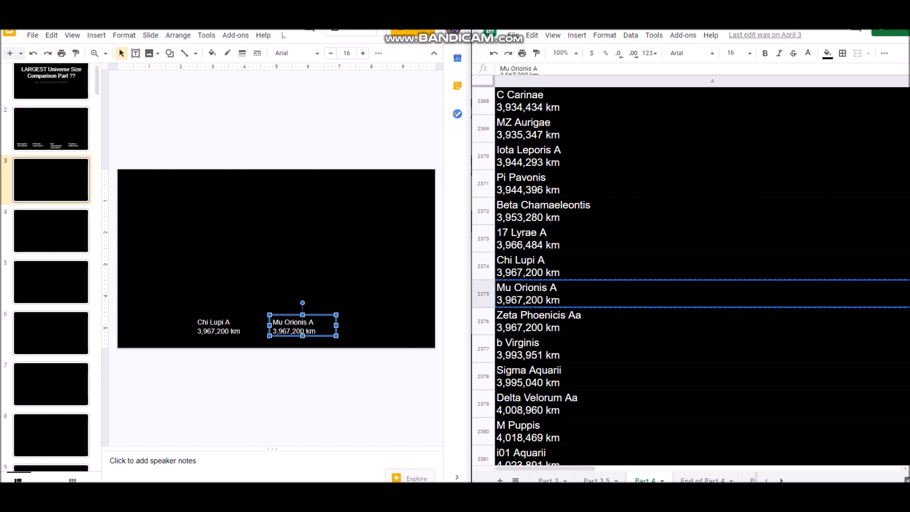
{"action": "key", "text": "Down"}
{"action": "key", "text": "ctrl+c"}
{"action": "key", "text": "ctrl+v"}
Paste b Virginis, Sigma Aquarii and Delta Velorum Aa labels onto slide 4.
{"action": "key", "text": "Page_Down"}
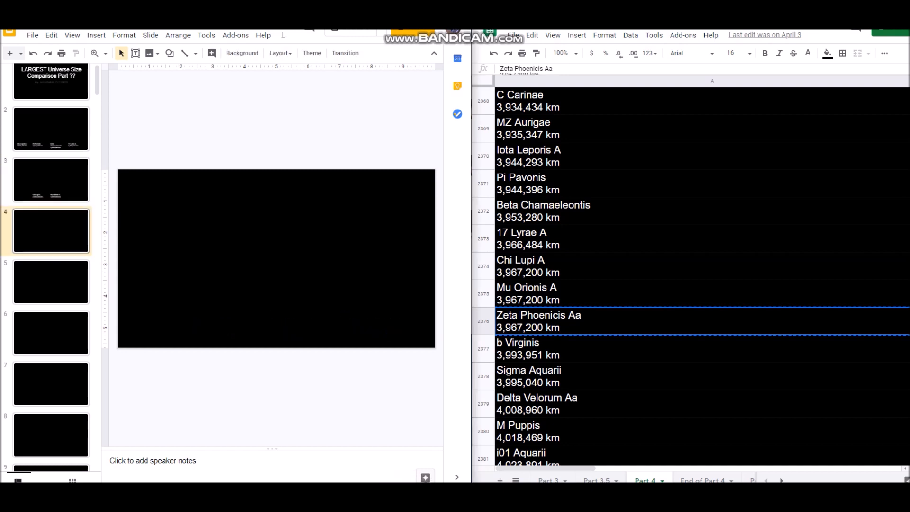
{"action": "key", "text": "Down"}
{"action": "key", "text": "ctrl+c"}
{"action": "key", "text": "ctrl+v"}
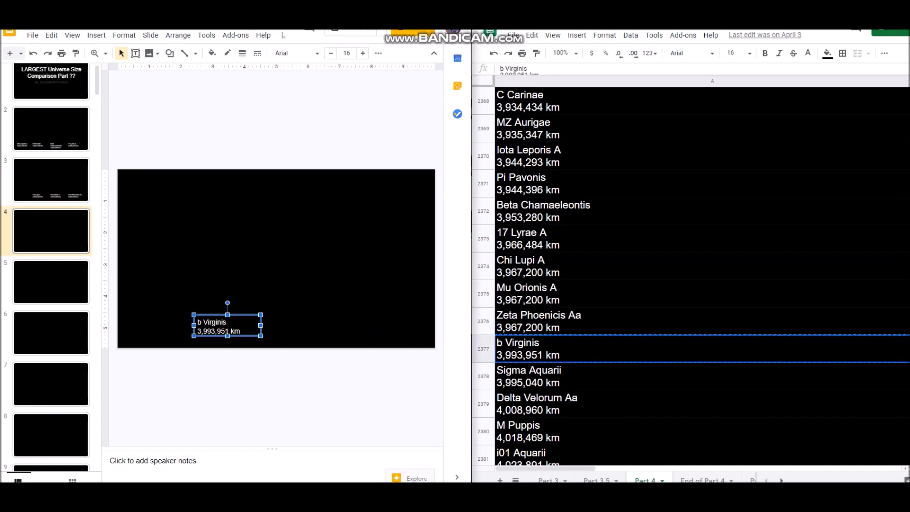
{"action": "key", "text": "Down"}
{"action": "key", "text": "ctrl+c"}
{"action": "key", "text": "ctrl+v"}
{"action": "key", "text": "Down"}
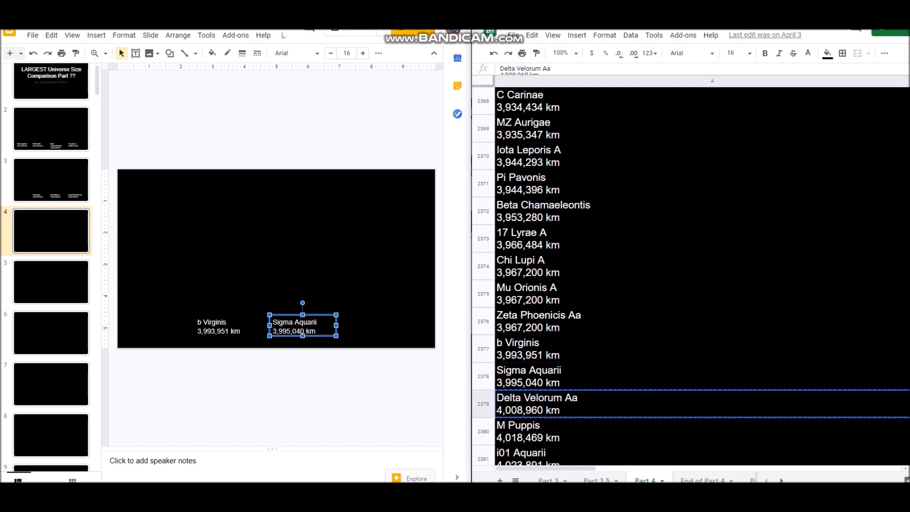
{"action": "key", "text": "ctrl+c"}
{"action": "key", "text": "ctrl+v"}
Paste M Puppis, i01 Aquarii and Nu1 Lupi labels onto slide 5.
{"action": "key", "text": "Page_Down"}
{"action": "scroll", "coordinate": [689, 277], "scroll_direction": "down", "scroll_amount": 2}
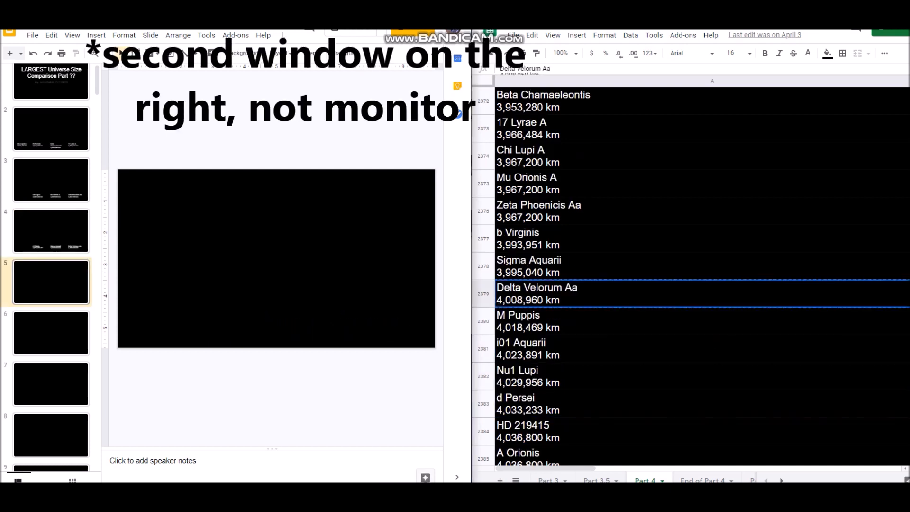
{"action": "key", "text": "Down"}
{"action": "key", "text": "ctrl+c"}
{"action": "key", "text": "ctrl+v"}
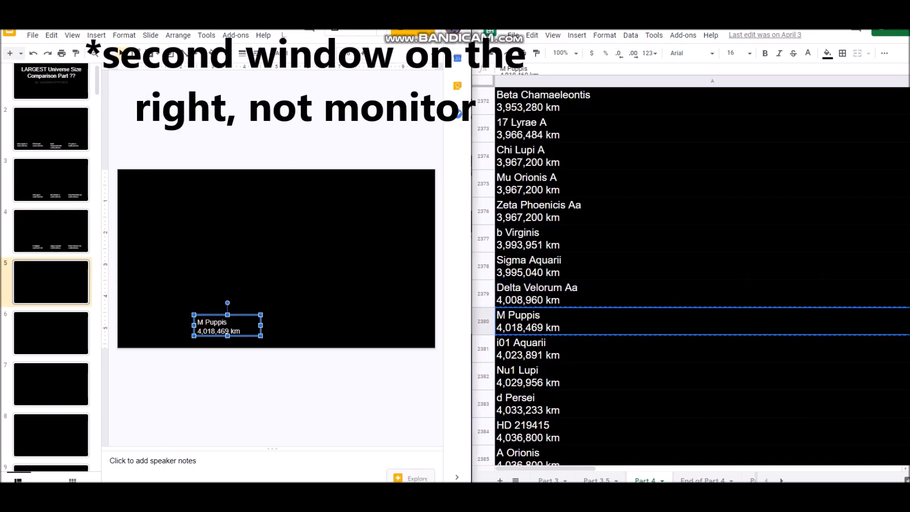
{"action": "key", "text": "Down"}
{"action": "key", "text": "ctrl+c"}
{"action": "key", "text": "ctrl+v"}
{"action": "scroll", "coordinate": [689, 278], "scroll_direction": "down", "scroll_amount": 2}
{"action": "key", "text": "Down"}
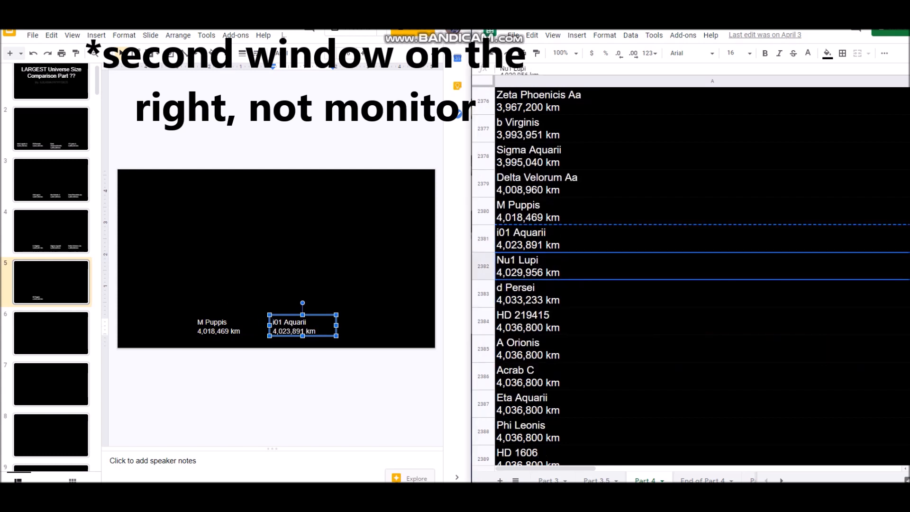
{"action": "key", "text": "ctrl+c"}
{"action": "key", "text": "ctrl+v"}
Paste d Persei, HD 219415 and A Orionis labels onto slide 6.
{"action": "key", "text": "Page_Down"}
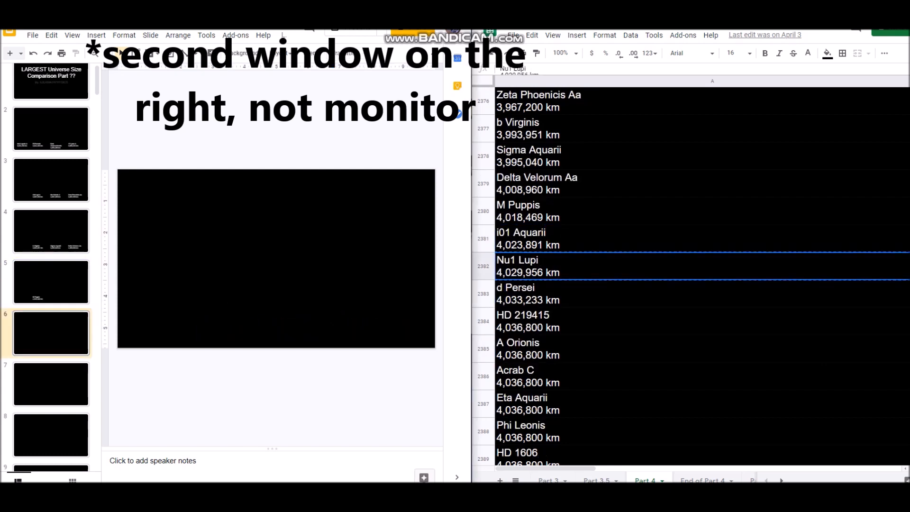
{"action": "scroll", "coordinate": [690, 277], "scroll_direction": "down", "scroll_amount": 1}
{"action": "key", "text": "Down"}
{"action": "key", "text": "ctrl+c"}
{"action": "key", "text": "ctrl+v"}
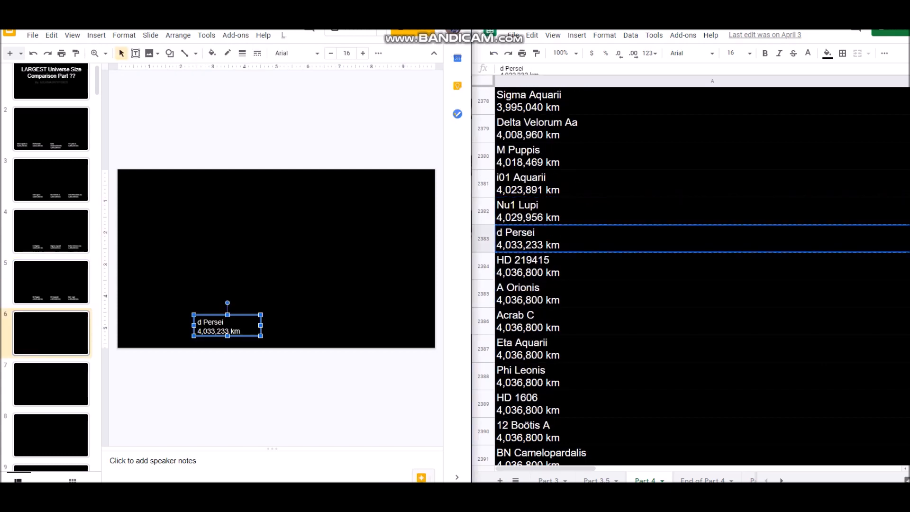
{"action": "key", "text": "Down"}
{"action": "key", "text": "ctrl+c"}
{"action": "key", "text": "ctrl+v"}
{"action": "key", "text": "Down"}
{"action": "key", "text": "ctrl+c"}
{"action": "key", "text": "ctrl+v"}
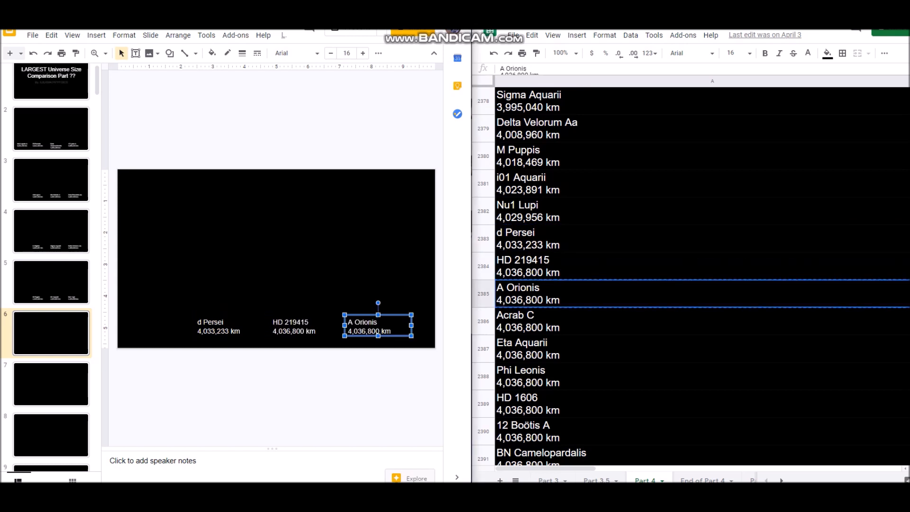
Paste Acrab C, Eta Aquarii and Phi Leonis labels onto slide 7.
{"action": "key", "text": "Page_Down"}
{"action": "scroll", "coordinate": [690, 277], "scroll_direction": "down", "scroll_amount": 2}
{"action": "key", "text": "Down"}
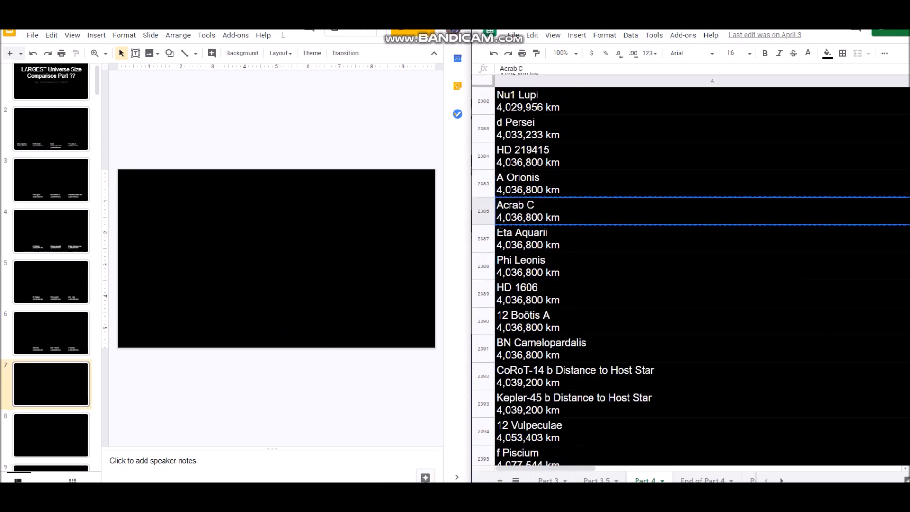
{"action": "key", "text": "ctrl+v"}
{"action": "key", "text": "Down"}
{"action": "key", "text": "ctrl+c"}
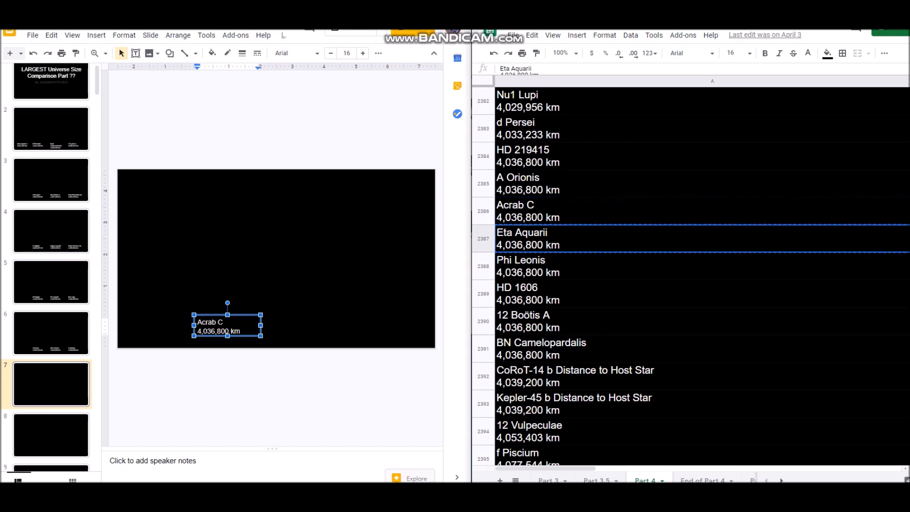
{"action": "key", "text": "ctrl+v"}
{"action": "key", "text": "Down"}
{"action": "key", "text": "ctrl+c"}
{"action": "key", "text": "ctrl+v"}
{"action": "key", "text": "Escape"}
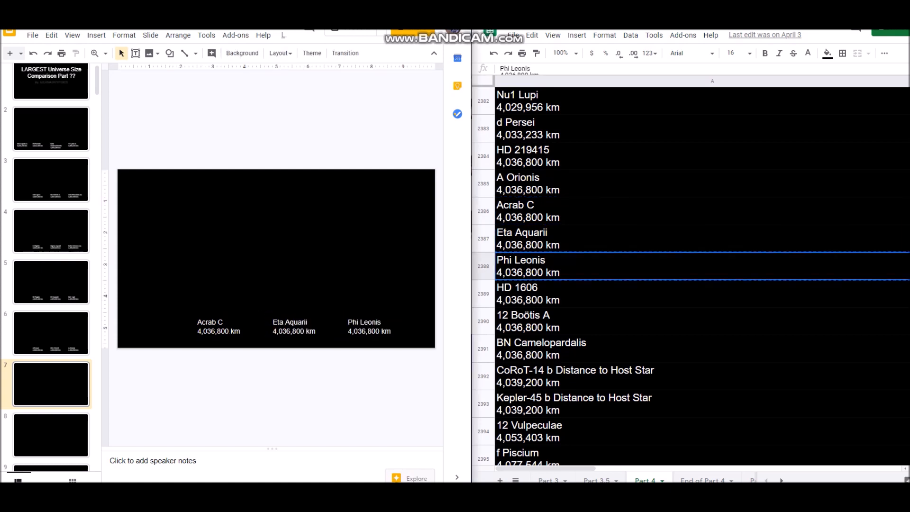
Paste HD 1606, 12 Boötis A and BN Camelopardalis labels onto slide 8.
{"action": "key", "text": "Page_Down"}
{"action": "key", "text": "Down"}
{"action": "key", "text": "ctrl+c"}
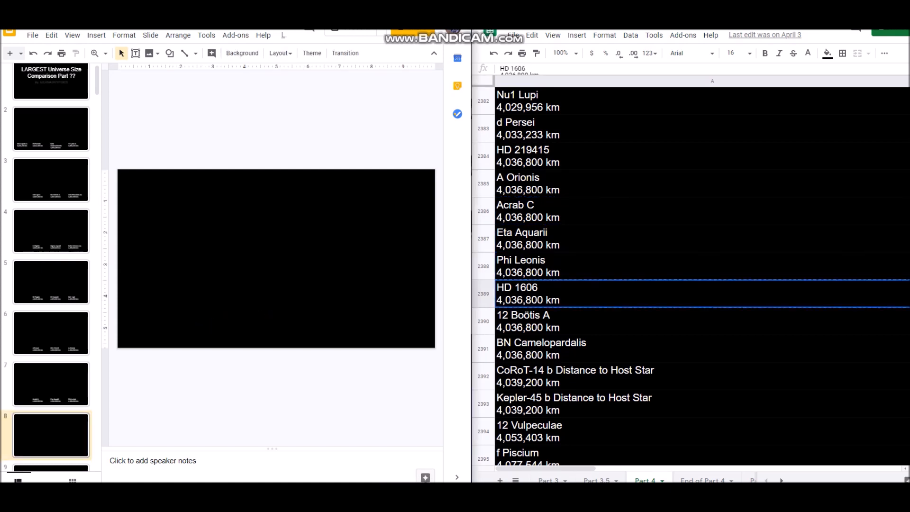
{"action": "key", "text": "ctrl+v"}
{"action": "key", "text": "Down"}
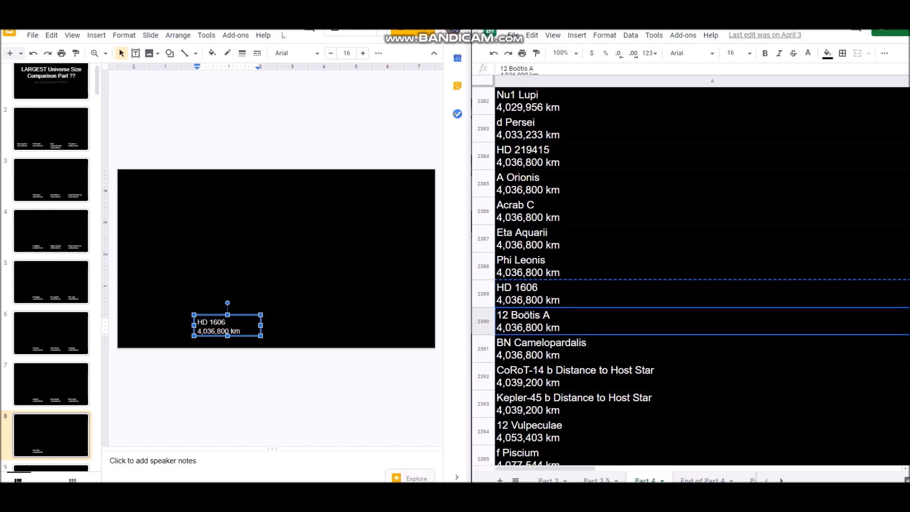
{"action": "key", "text": "ctrl+c"}
{"action": "key", "text": "ctrl+v"}
{"action": "key", "text": "Down"}
{"action": "key", "text": "ctrl+c"}
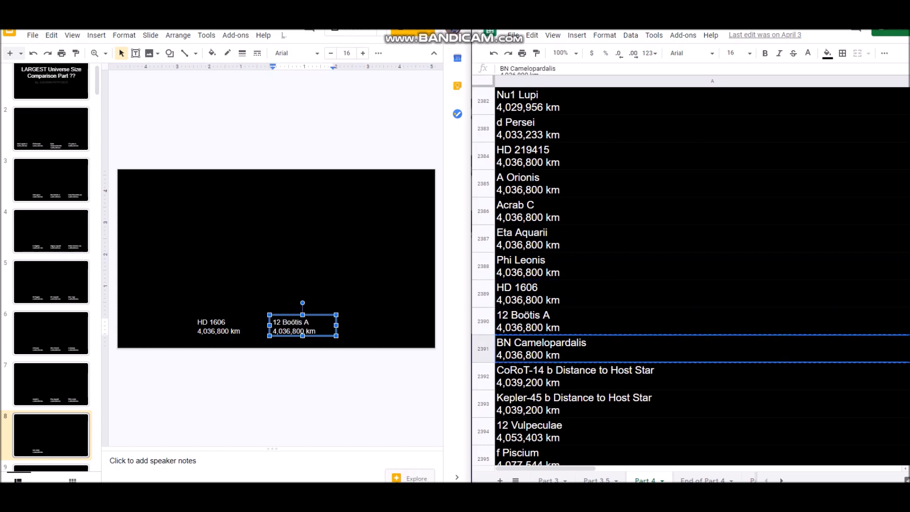
{"action": "key", "text": "ctrl+v"}
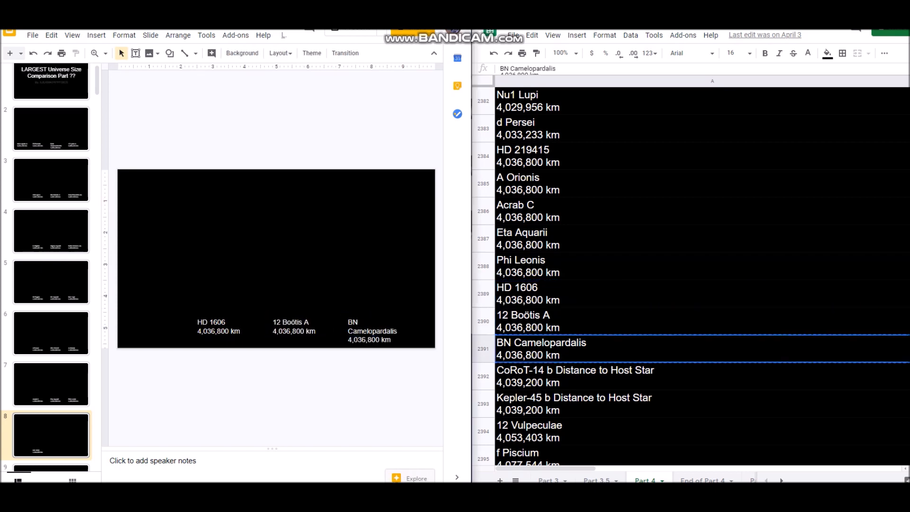
Step back through the earlier slides to review the pasted labels.
{"action": "key", "text": "Up"}
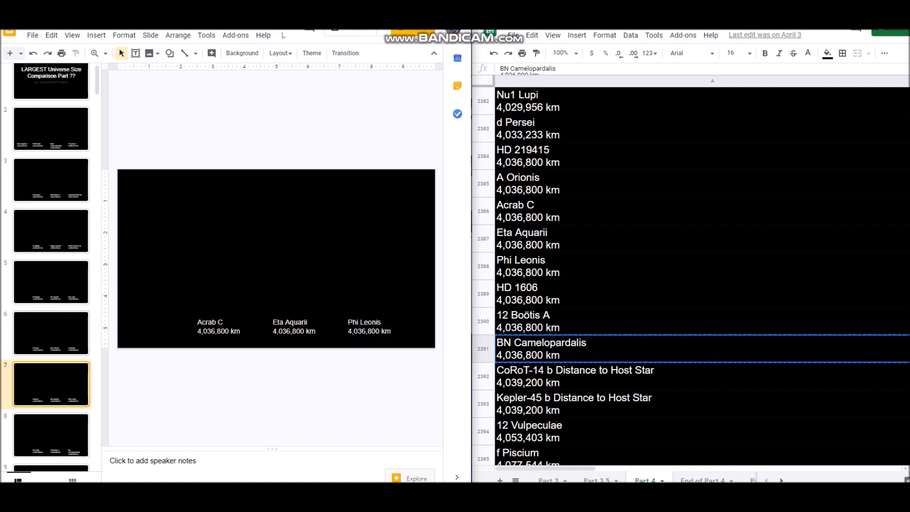
{"action": "key", "text": "Up"}
{"action": "key", "text": "Up"}
{"action": "key", "text": "Up"}
{"action": "key", "text": "Up"}
{"action": "key", "text": "Up"}
{"action": "key", "text": "Down"}
{"action": "key", "text": "Down"}
{"action": "key", "text": "Down"}
{"action": "key", "text": "Down"}
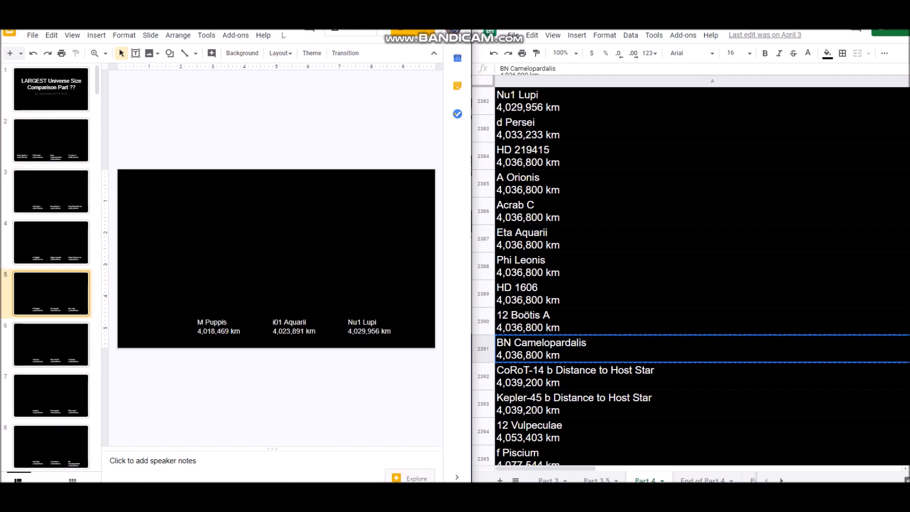
{"action": "key", "text": "Up"}
{"action": "key", "text": "Up"}
{"action": "key", "text": "Up"}
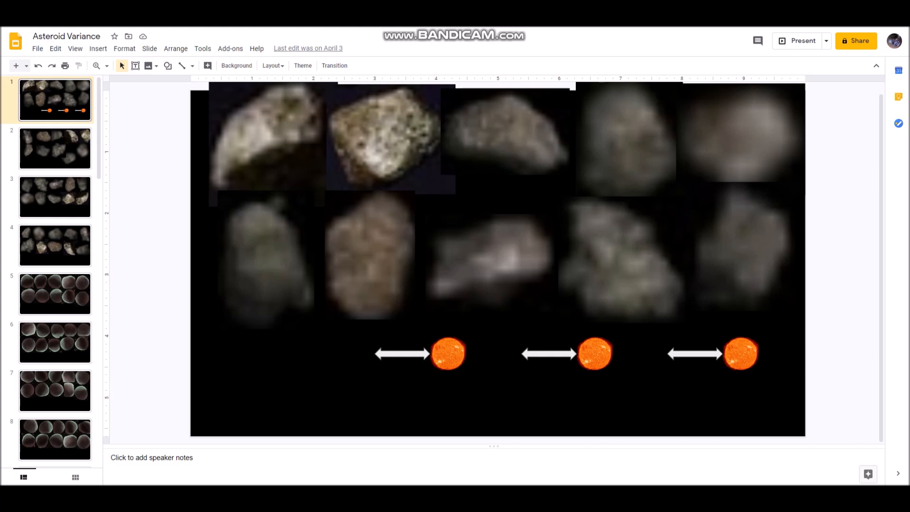
Page forward through the Asteroid Variance slides of white asteroid shapes.
{"action": "key", "text": "Down"}
{"action": "key", "text": "Down"}
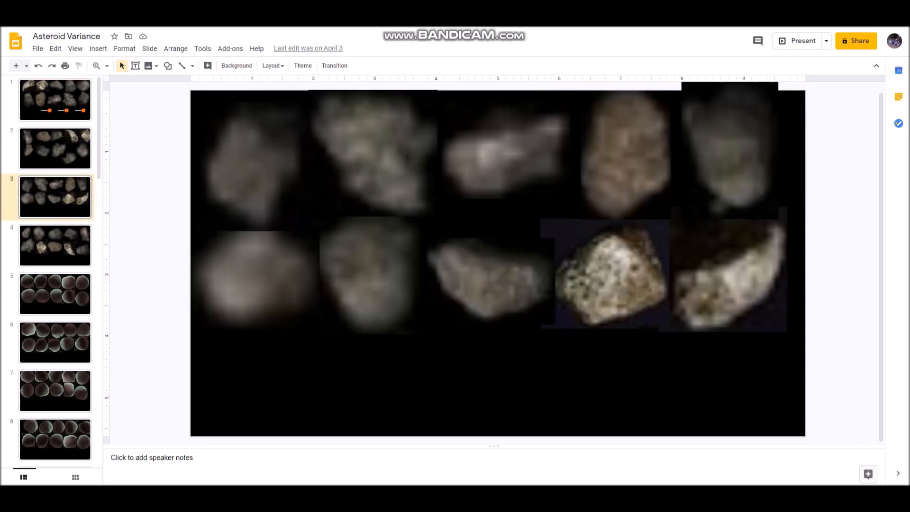
{"action": "key", "text": "Up"}
{"action": "key", "text": "Up"}
{"action": "key", "text": "Down"}
{"action": "key", "text": "Down"}
{"action": "key", "text": "Down"}
{"action": "key", "text": "Down"}
{"action": "key", "text": "Down"}
{"action": "key", "text": "Down"}
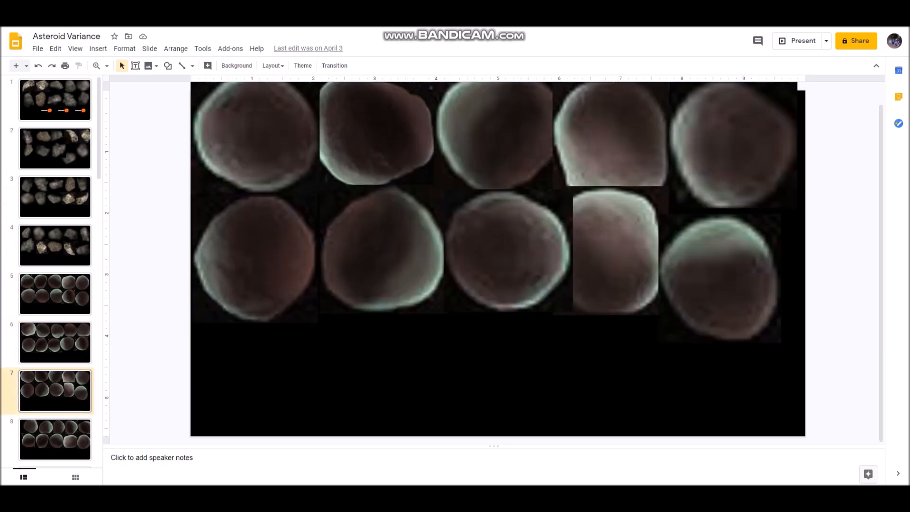
{"action": "key", "text": "Down"}
{"action": "key", "text": "Down"}
{"action": "key", "text": "Down"}
{"action": "key", "text": "Down"}
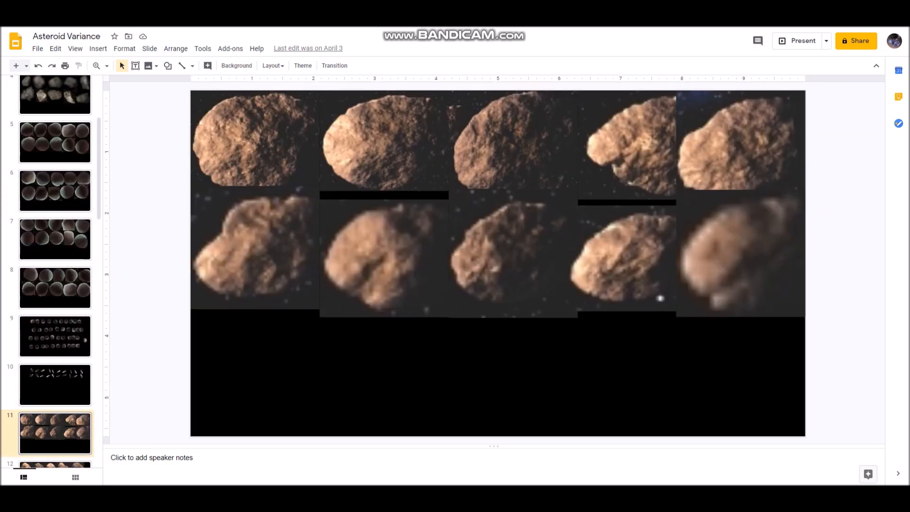
{"action": "key", "text": "Down"}
{"action": "key", "text": "Down"}
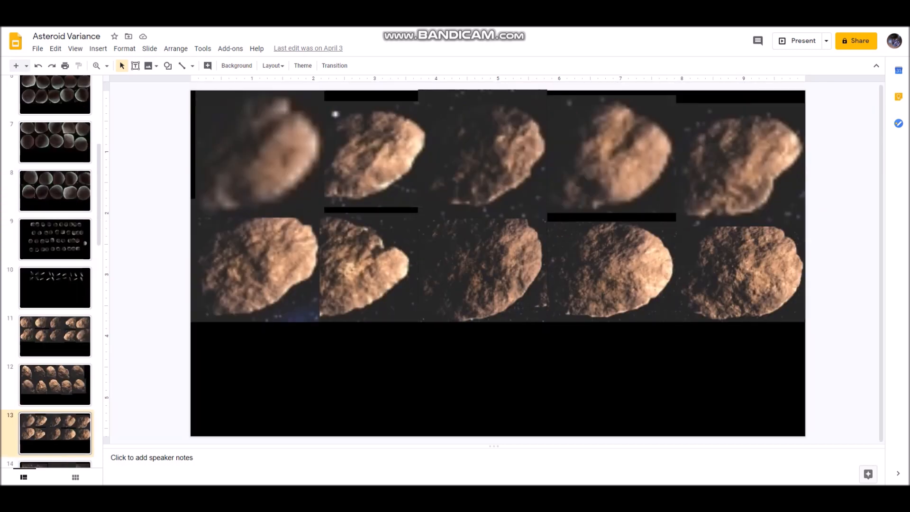
{"action": "key", "text": "Down"}
{"action": "key", "text": "Down"}
{"action": "key", "text": "Down"}
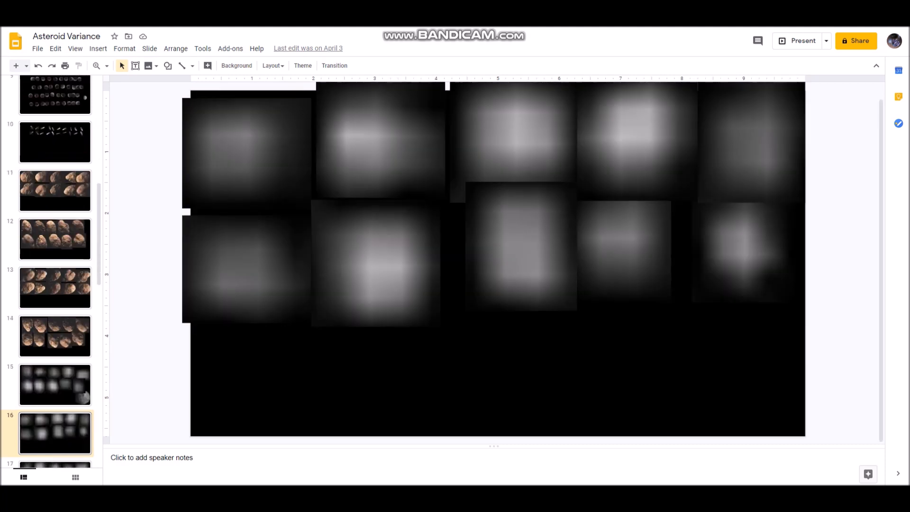
{"action": "key", "text": "Down"}
{"action": "key", "text": "Down"}
{"action": "key", "text": "Down"}
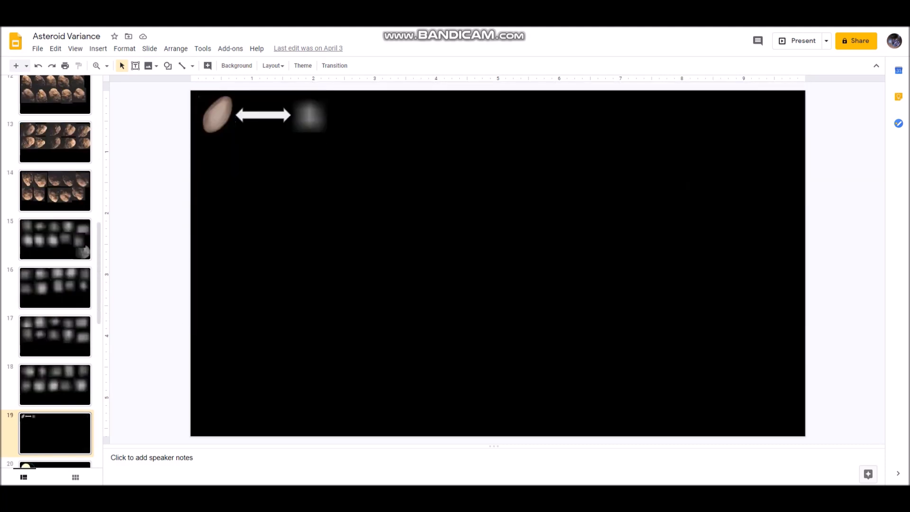
{"action": "key", "text": "Down"}
{"action": "key", "text": "Down"}
{"action": "key", "text": "Down"}
{"action": "key", "text": "Down"}
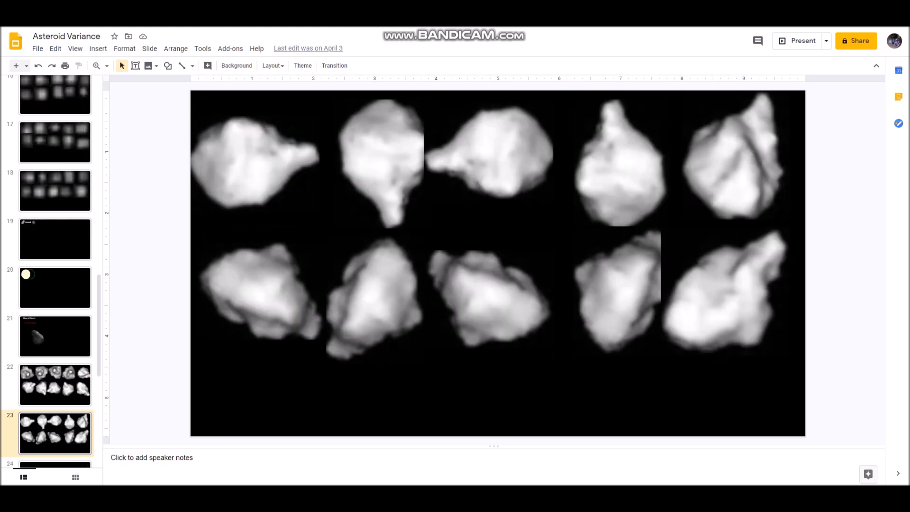
{"action": "key", "text": "Down"}
{"action": "key", "text": "Down"}
{"action": "key", "text": "Down"}
{"action": "key", "text": "Down"}
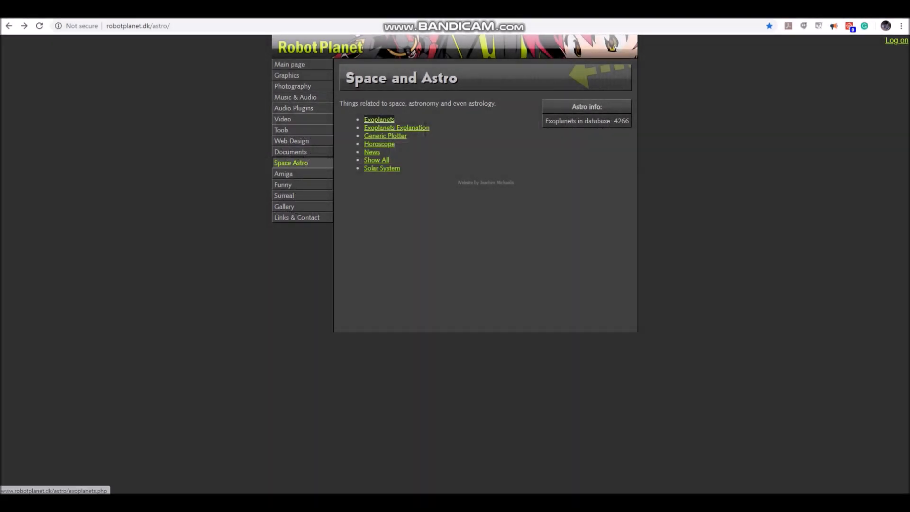
Browse Robot Planet's exoplanet list to the Kepler-514 b info page and its planet image options.
{"action": "left_click", "coordinate": [380, 120]}
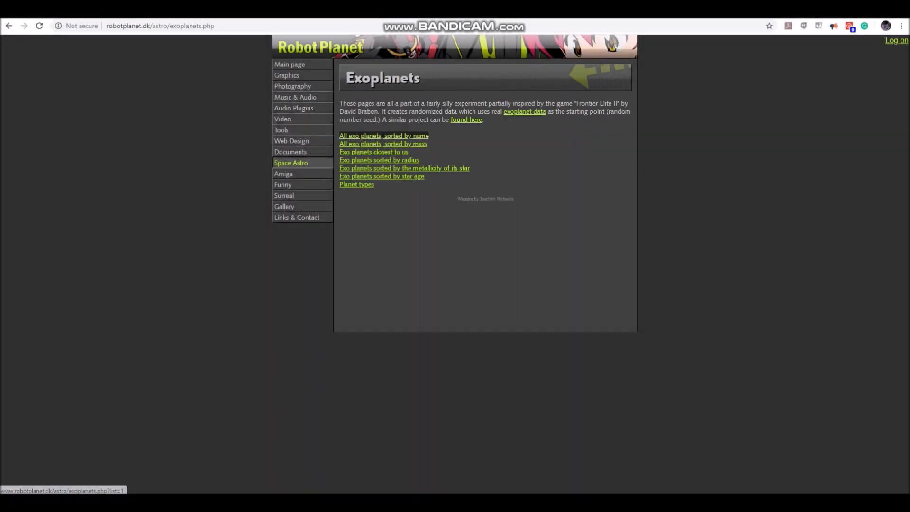
{"action": "left_click", "coordinate": [385, 135]}
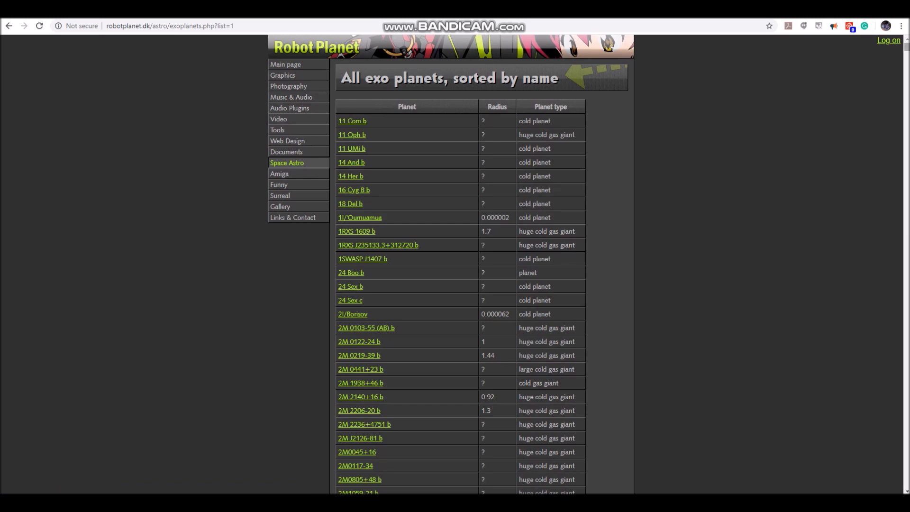
{"action": "scroll", "coordinate": [461, 285], "scroll_direction": "down", "scroll_amount": 15}
{"action": "scroll", "coordinate": [460, 285], "scroll_direction": "down", "scroll_amount": 15}
{"action": "scroll", "coordinate": [461, 284], "scroll_direction": "down", "scroll_amount": 15}
{"action": "scroll", "coordinate": [462, 285], "scroll_direction": "down", "scroll_amount": 10}
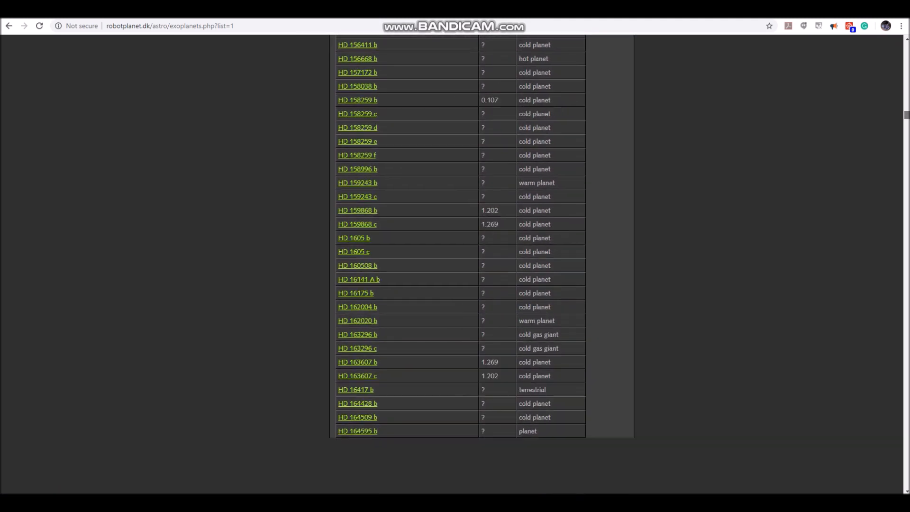
{"action": "scroll", "coordinate": [461, 284], "scroll_direction": "down", "scroll_amount": 10}
{"action": "scroll", "coordinate": [461, 285], "scroll_direction": "down", "scroll_amount": 10}
{"action": "scroll", "coordinate": [461, 285], "scroll_direction": "down", "scroll_amount": 10}
{"action": "scroll", "coordinate": [460, 284], "scroll_direction": "down", "scroll_amount": 10}
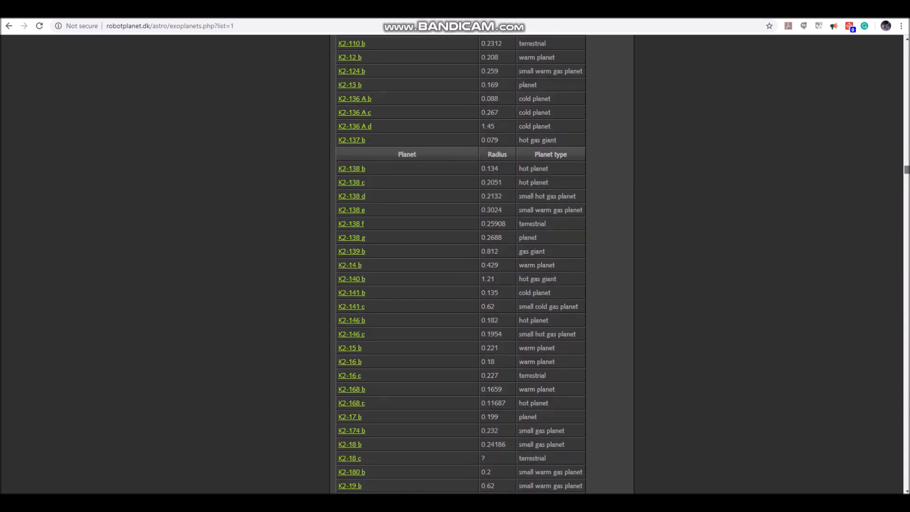
{"action": "scroll", "coordinate": [461, 285], "scroll_direction": "down", "scroll_amount": 10}
{"action": "scroll", "coordinate": [461, 284], "scroll_direction": "down", "scroll_amount": 10}
{"action": "scroll", "coordinate": [461, 285], "scroll_direction": "down", "scroll_amount": 10}
{"action": "scroll", "coordinate": [461, 285], "scroll_direction": "down", "scroll_amount": 10}
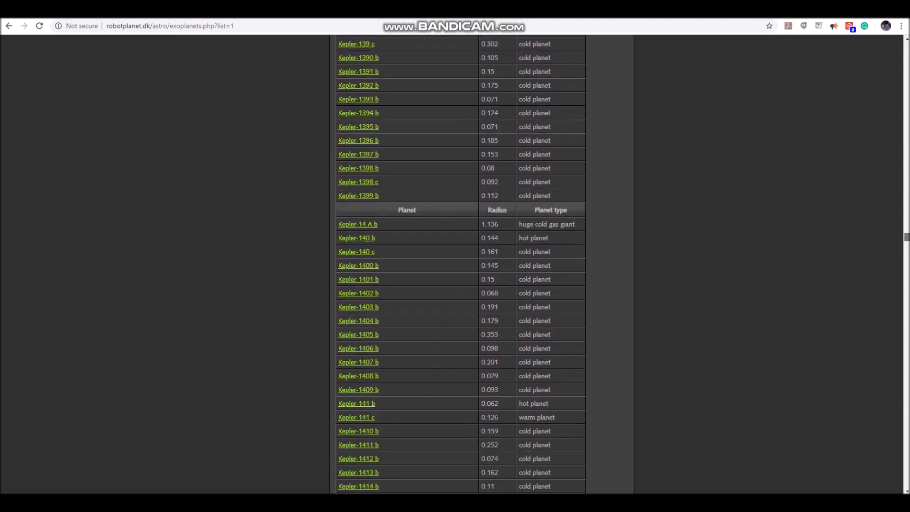
{"action": "scroll", "coordinate": [461, 285], "scroll_direction": "down", "scroll_amount": 10}
{"action": "scroll", "coordinate": [462, 285], "scroll_direction": "down", "scroll_amount": 10}
{"action": "scroll", "coordinate": [461, 285], "scroll_direction": "down", "scroll_amount": 10}
{"action": "scroll", "coordinate": [461, 285], "scroll_direction": "down", "scroll_amount": 10}
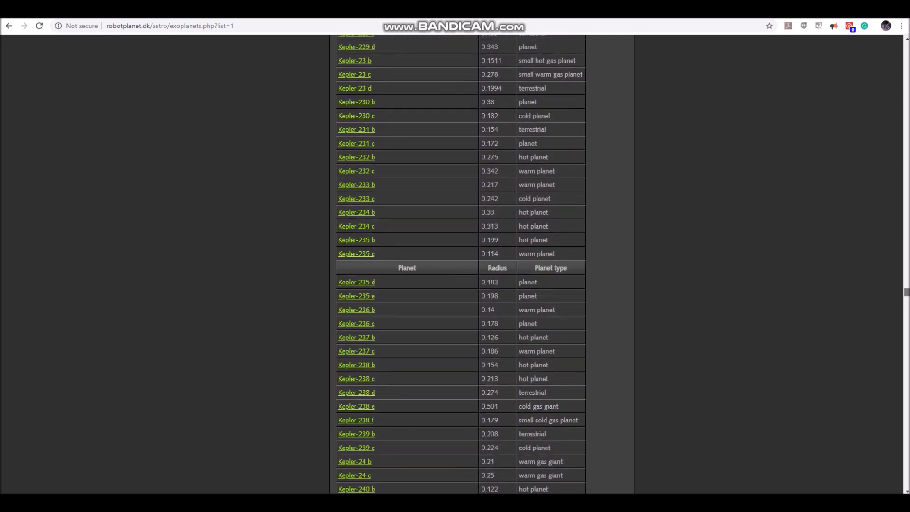
{"action": "scroll", "coordinate": [462, 284], "scroll_direction": "down", "scroll_amount": 10}
{"action": "scroll", "coordinate": [461, 285], "scroll_direction": "down", "scroll_amount": 10}
{"action": "scroll", "coordinate": [461, 284], "scroll_direction": "down", "scroll_amount": 10}
{"action": "scroll", "coordinate": [460, 285], "scroll_direction": "down", "scroll_amount": 10}
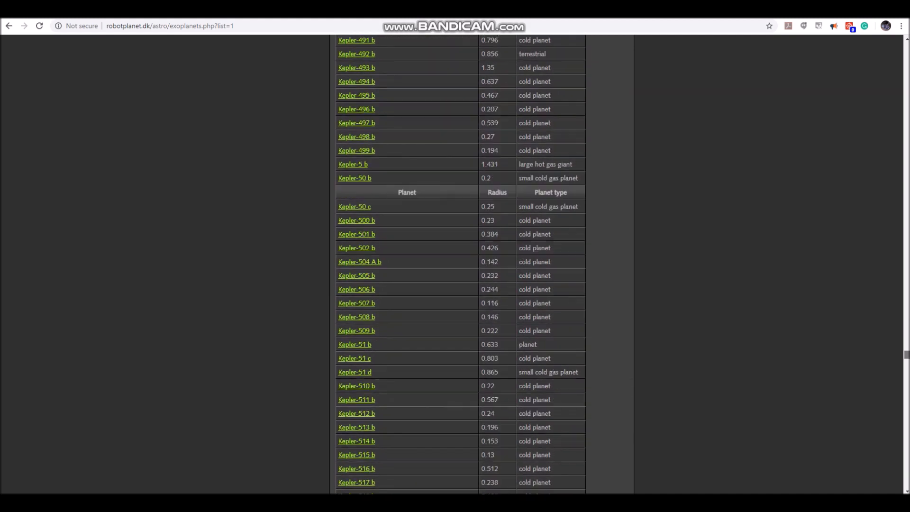
{"action": "scroll", "coordinate": [461, 285], "scroll_direction": "down", "scroll_amount": 10}
{"action": "scroll", "coordinate": [461, 285], "scroll_direction": "down", "scroll_amount": 10}
{"action": "scroll", "coordinate": [461, 285], "scroll_direction": "down", "scroll_amount": 10}
{"action": "scroll", "coordinate": [460, 285], "scroll_direction": "down", "scroll_amount": 10}
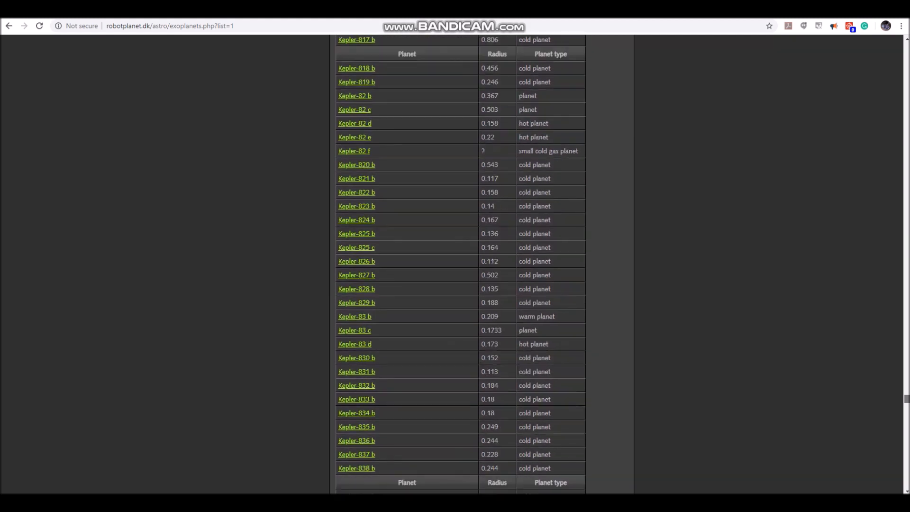
{"action": "scroll", "coordinate": [460, 285], "scroll_direction": "down", "scroll_amount": 10}
{"action": "scroll", "coordinate": [460, 285], "scroll_direction": "down", "scroll_amount": 10}
{"action": "scroll", "coordinate": [461, 285], "scroll_direction": "down", "scroll_amount": 10}
{"action": "scroll", "coordinate": [461, 284], "scroll_direction": "down", "scroll_amount": 10}
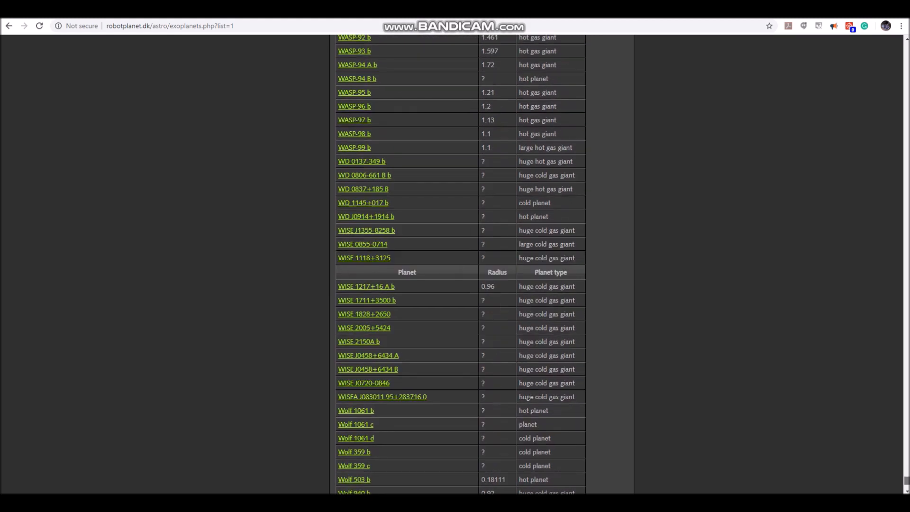
{"action": "scroll", "coordinate": [461, 285], "scroll_direction": "down", "scroll_amount": 10}
{"action": "scroll", "coordinate": [461, 285], "scroll_direction": "up", "scroll_amount": 10}
{"action": "scroll", "coordinate": [461, 285], "scroll_direction": "up", "scroll_amount": 20}
{"action": "scroll", "coordinate": [461, 285], "scroll_direction": "up", "scroll_amount": 10}
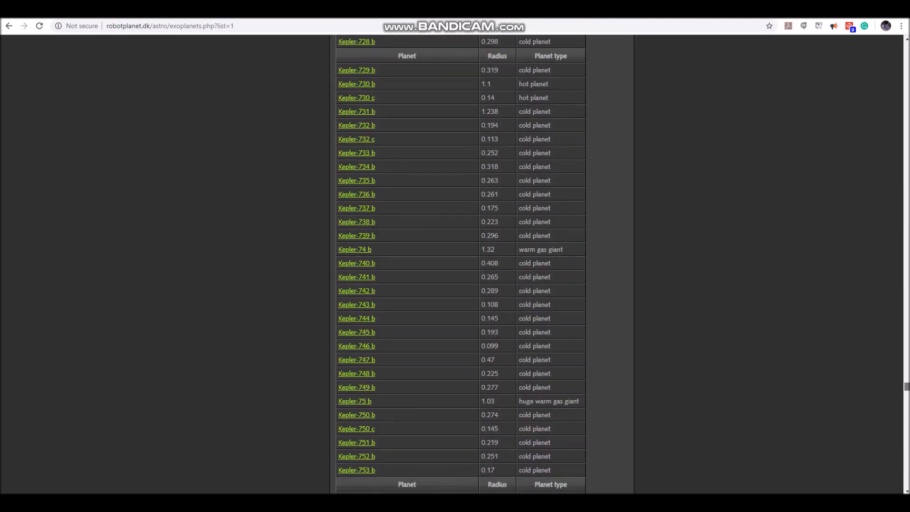
{"action": "scroll", "coordinate": [461, 284], "scroll_direction": "up", "scroll_amount": 10}
{"action": "scroll", "coordinate": [460, 285], "scroll_direction": "up", "scroll_amount": 10}
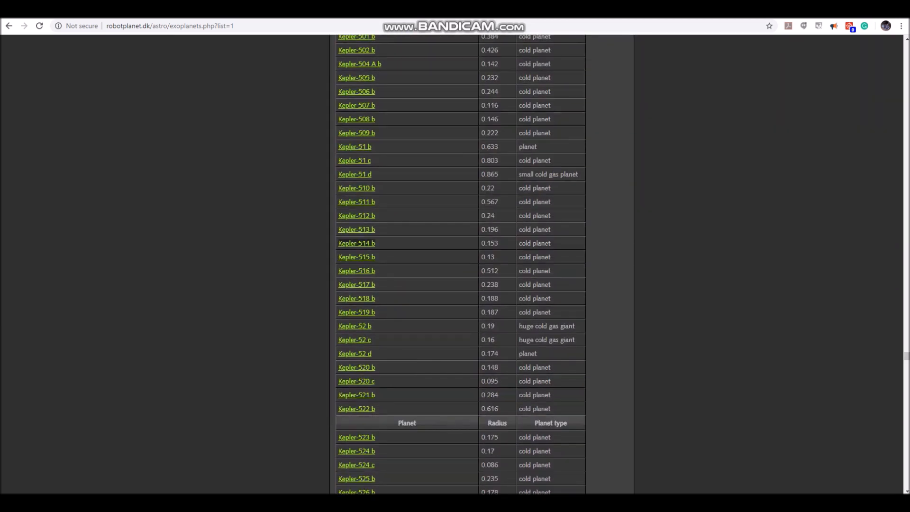
{"action": "left_click", "coordinate": [357, 244]}
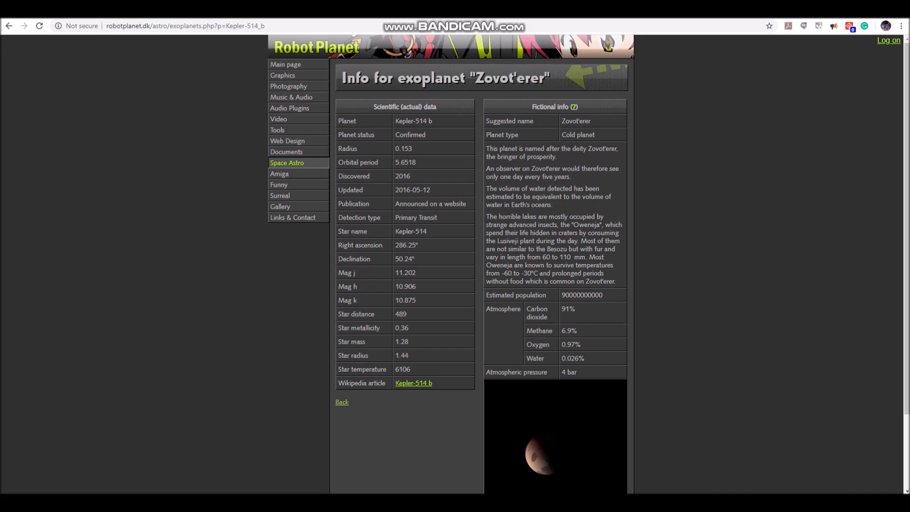
{"action": "scroll", "coordinate": [462, 285], "scroll_direction": "down", "scroll_amount": 2}
{"action": "right_click", "coordinate": [548, 337]}
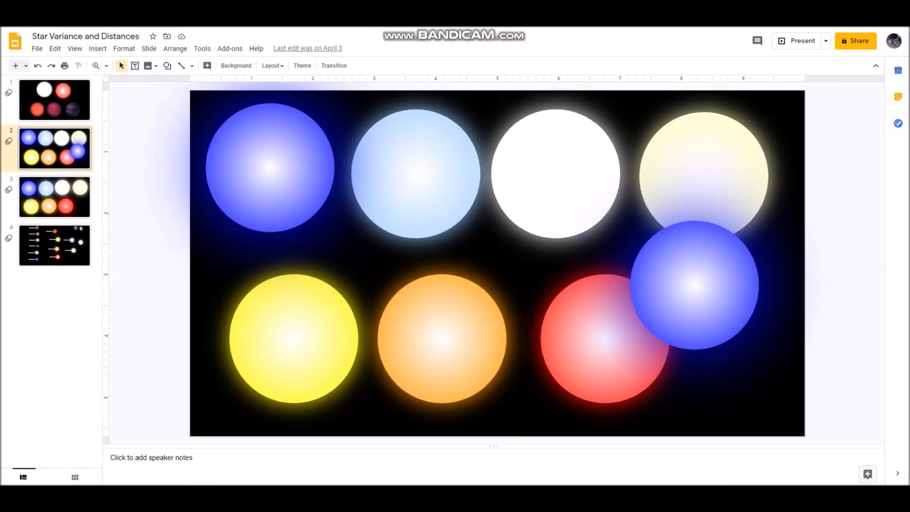
Delete the extra blue star overlapping the pale yellow and red stars on slide 2.
{"action": "key", "text": "Down"}
{"action": "key", "text": "Down"}
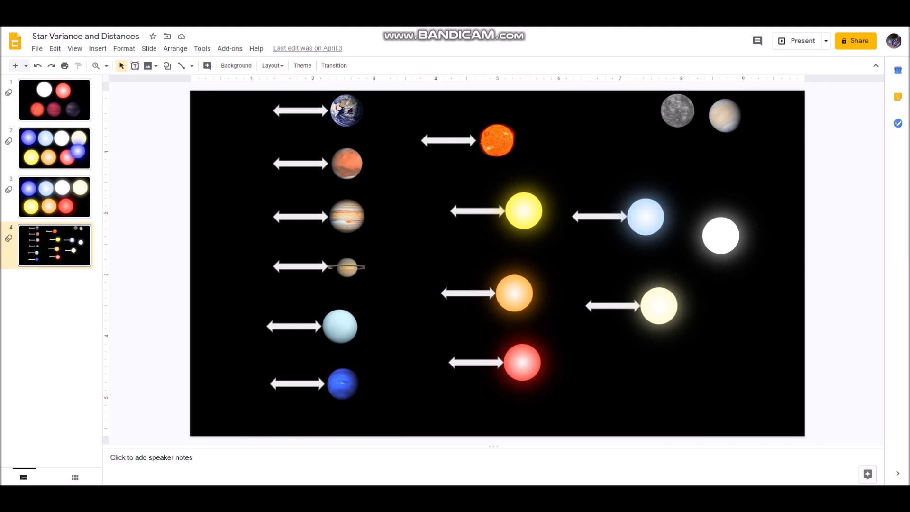
{"action": "key", "text": "Up"}
{"action": "key", "text": "Up"}
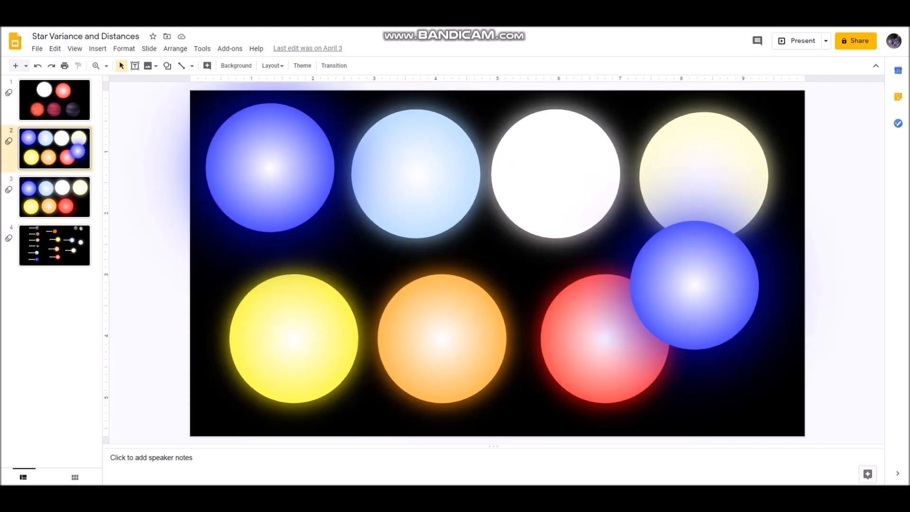
{"action": "left_click_drag", "start_coordinate": [791, 388], "coordinate": [627, 217]}
{"action": "key", "text": "Delete"}
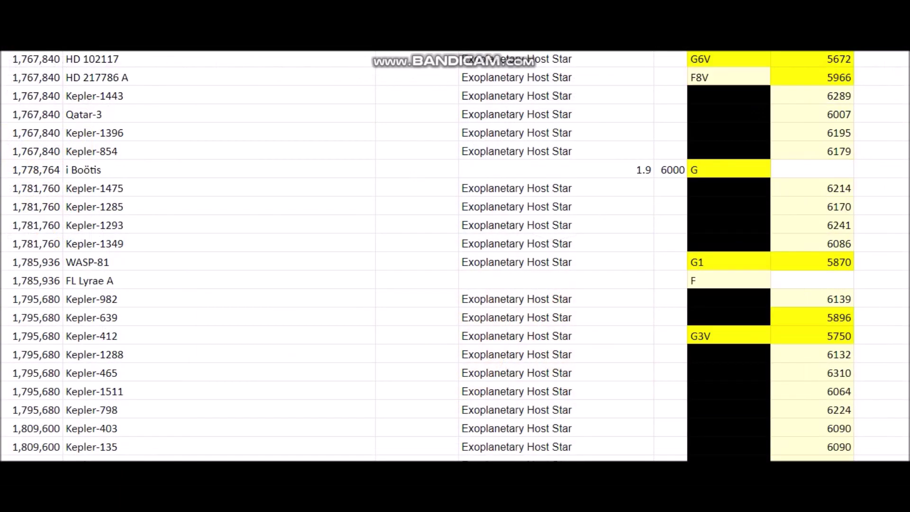
{"action": "scroll", "coordinate": [455, 256], "scroll_direction": "up", "scroll_amount": 3}
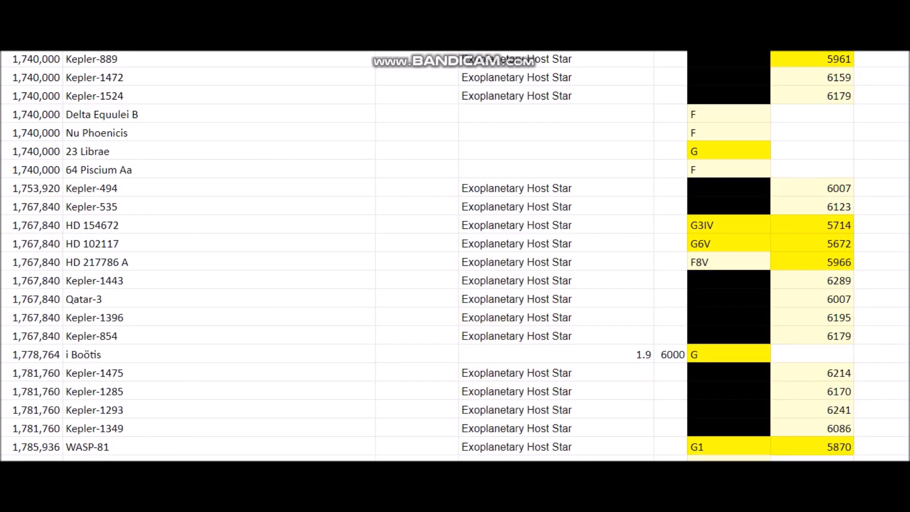
{"action": "scroll", "coordinate": [455, 256], "scroll_direction": "up", "scroll_amount": 5}
{"action": "scroll", "coordinate": [456, 257], "scroll_direction": "down", "scroll_amount": 7}
{"action": "scroll", "coordinate": [455, 256], "scroll_direction": "down", "scroll_amount": 2}
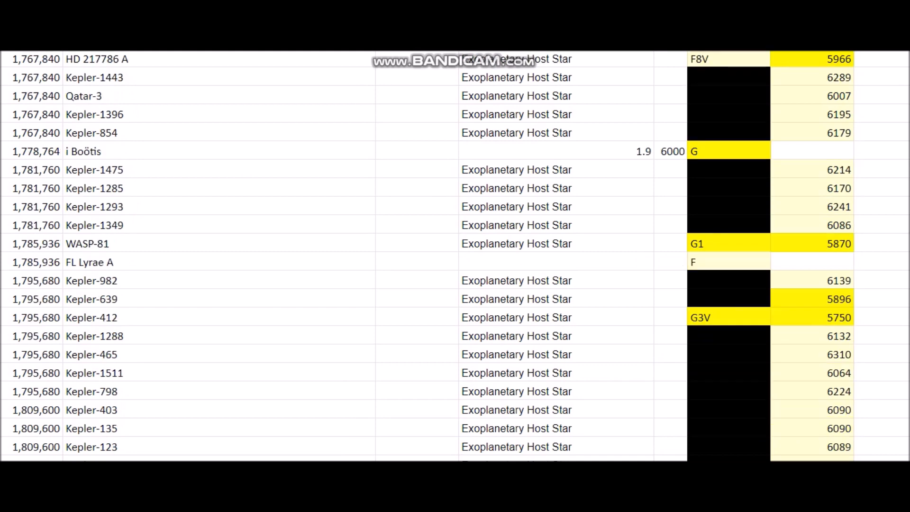
{"action": "scroll", "coordinate": [456, 256], "scroll_direction": "down", "scroll_amount": 5}
{"action": "scroll", "coordinate": [455, 256], "scroll_direction": "down", "scroll_amount": 2}
{"action": "scroll", "coordinate": [455, 256], "scroll_direction": "down", "scroll_amount": 4}
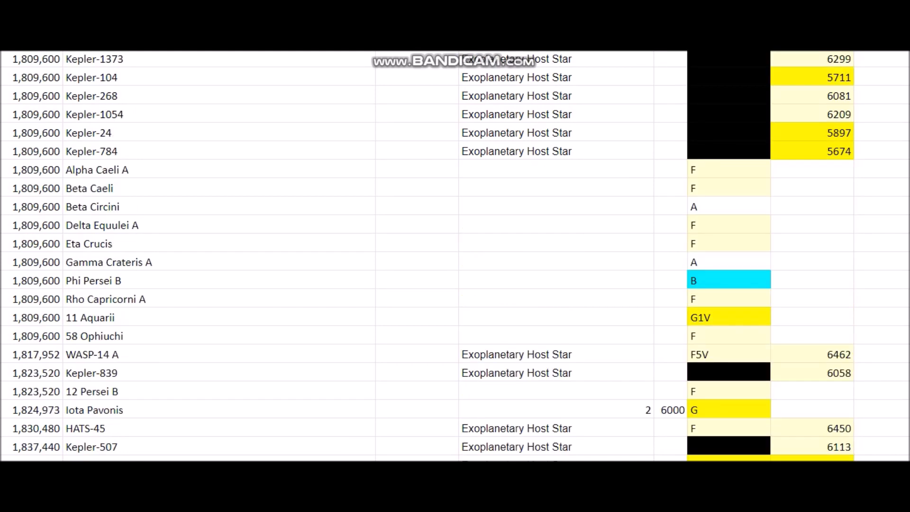
{"action": "scroll", "coordinate": [455, 256], "scroll_direction": "down", "scroll_amount": 3}
{"action": "scroll", "coordinate": [455, 256], "scroll_direction": "down", "scroll_amount": 2}
{"action": "scroll", "coordinate": [455, 256], "scroll_direction": "up", "scroll_amount": 7}
{"action": "scroll", "coordinate": [455, 256], "scroll_direction": "up", "scroll_amount": 4}
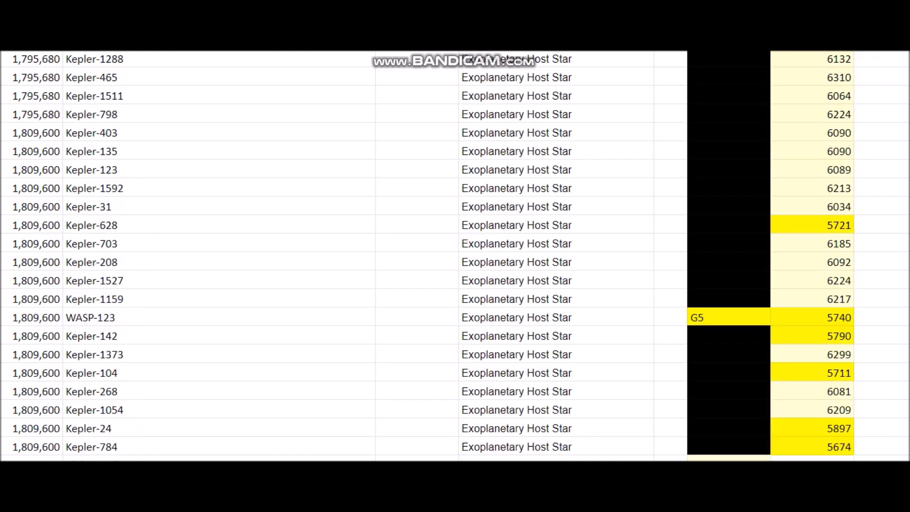
{"action": "scroll", "coordinate": [455, 256], "scroll_direction": "up", "scroll_amount": 2}
{"action": "scroll", "coordinate": [455, 256], "scroll_direction": "up", "scroll_amount": 3}
{"action": "scroll", "coordinate": [455, 256], "scroll_direction": "up", "scroll_amount": 5}
{"action": "scroll", "coordinate": [455, 256], "scroll_direction": "up", "scroll_amount": 2}
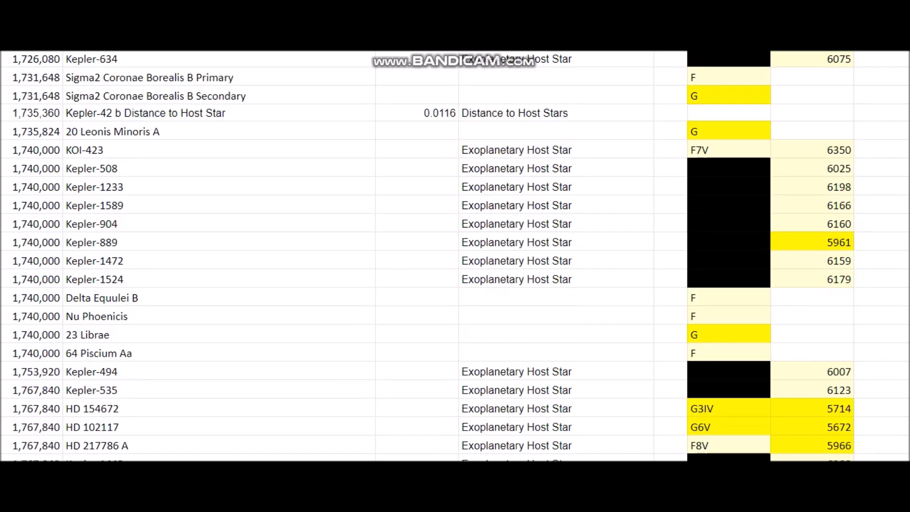
{"action": "scroll", "coordinate": [456, 256], "scroll_direction": "down", "scroll_amount": 2}
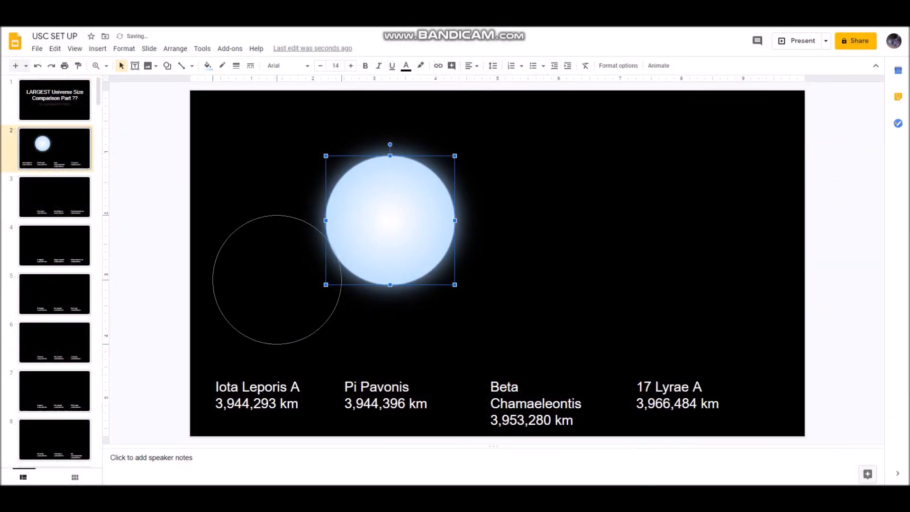
Arrange blue, white and pale yellow stars above the four labels on slide 2.
{"action": "mouse_move", "coordinate": [390, 220]}
{"action": "left_mouse_down"}
{"action": "mouse_move", "coordinate": [277, 279]}
{"action": "mouse_move", "coordinate": [535, 269]}
{"action": "left_mouse_up"}
{"action": "key", "text": "ctrl+d"}
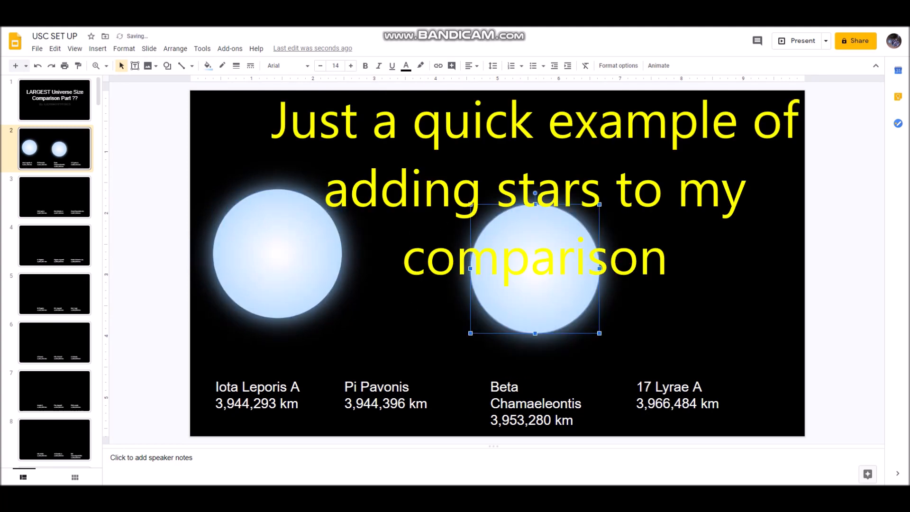
{"action": "key", "text": "Escape"}
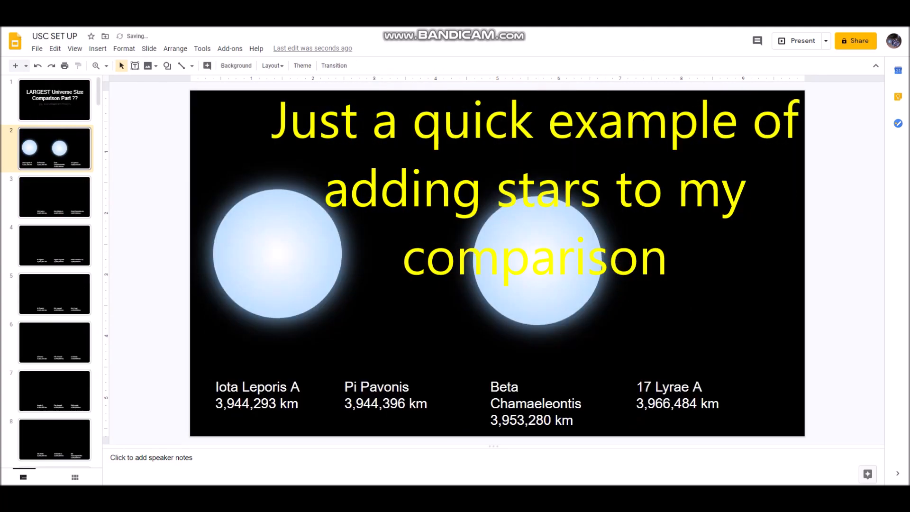
{"action": "key", "text": "ctrl+v"}
{"action": "left_click_drag", "start_coordinate": [548, 152], "coordinate": [396, 254]}
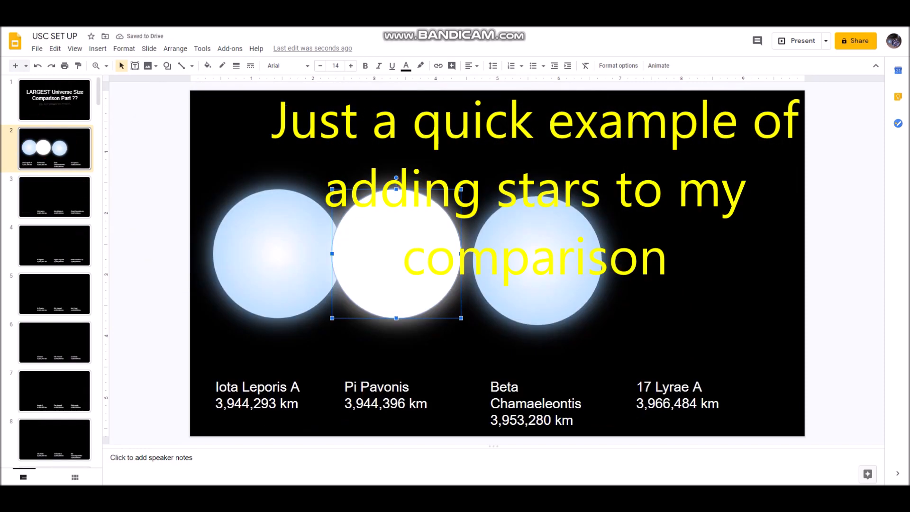
{"action": "key", "text": "ctrl+v"}
{"action": "left_click_drag", "start_coordinate": [711, 163], "coordinate": [712, 261]}
{"action": "left_click_drag", "start_coordinate": [537, 257], "coordinate": [548, 257]}
{"action": "key", "text": "Escape"}
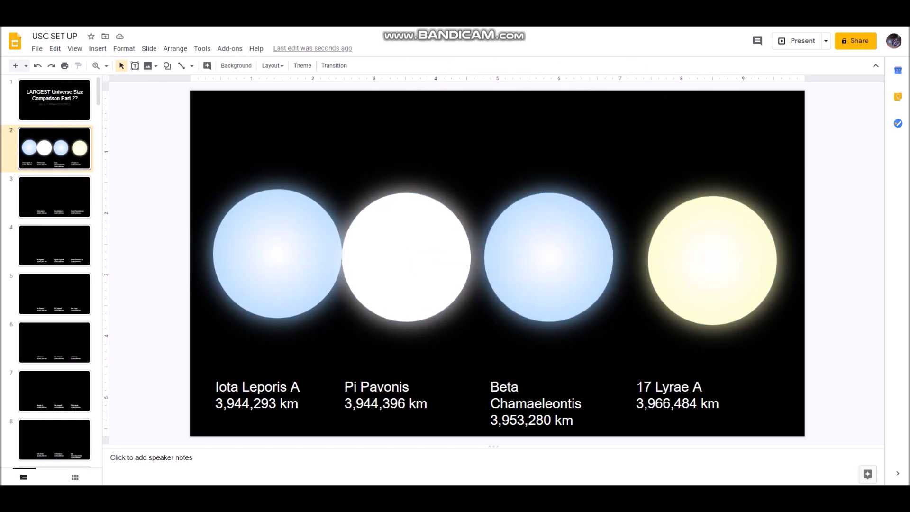
Copy slide 2's three left stars onto slide 3 above its labels.
{"action": "key", "text": "Down"}
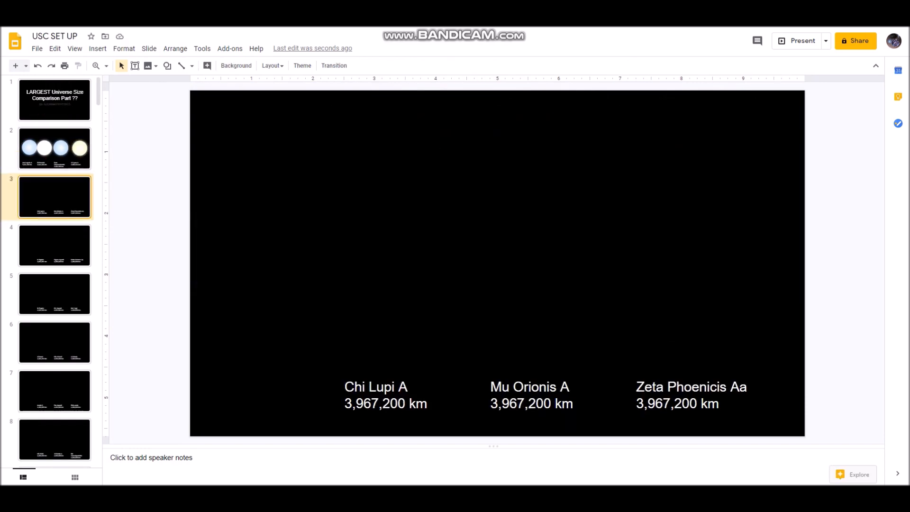
{"action": "key", "text": "Up"}
{"action": "left_click_drag", "start_coordinate": [206, 164], "coordinate": [619, 327]}
{"action": "key", "text": "ctrl+c"}
{"action": "key", "text": "Down"}
{"action": "key", "text": "ctrl+v"}
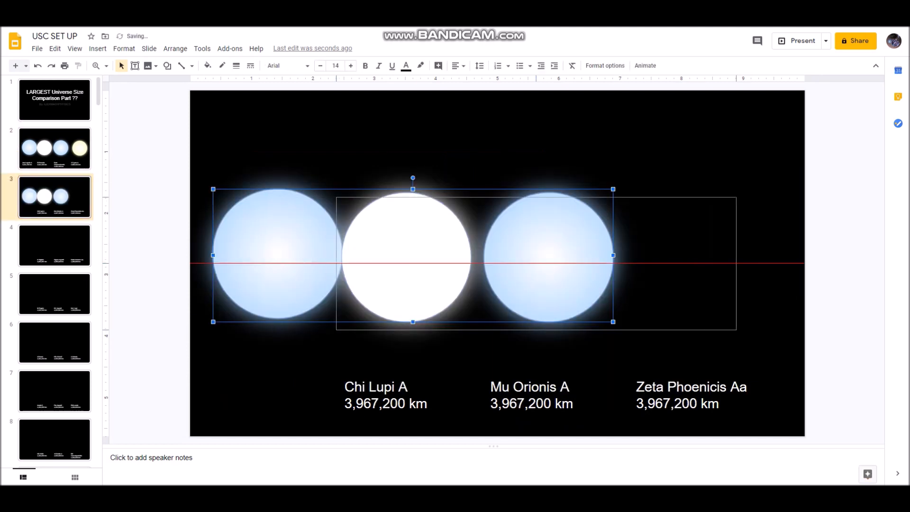
{"action": "left_click_drag", "start_coordinate": [537, 264], "coordinate": [559, 272]}
{"action": "key", "text": "Escape"}
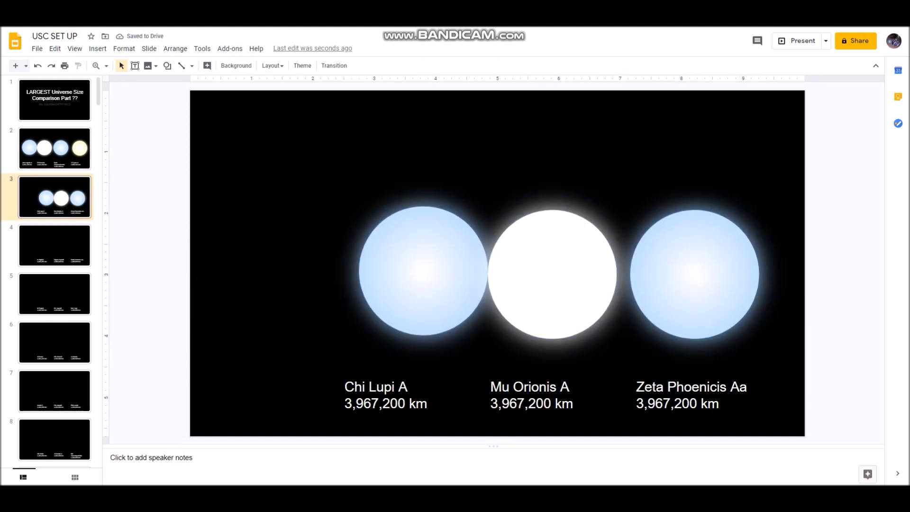
Copy the white star onto slide 4 twice and place the copies side by side.
{"action": "left_click", "coordinate": [552, 274]}
{"action": "key", "text": "ctrl+c"}
{"action": "key", "text": "Down"}
{"action": "key", "text": "ctrl+v"}
{"action": "key", "text": "ctrl+v"}
{"action": "mouse_move", "coordinate": [552, 274]}
{"action": "left_mouse_down"}
{"action": "mouse_move", "coordinate": [396, 273]}
{"action": "mouse_move", "coordinate": [709, 270]}
{"action": "left_mouse_up"}
{"action": "key", "text": "ctrl+v"}
{"action": "key", "text": "Escape"}
Paste stars onto slide 5 and shift them into the middle and left positions.
{"action": "key", "text": "Down"}
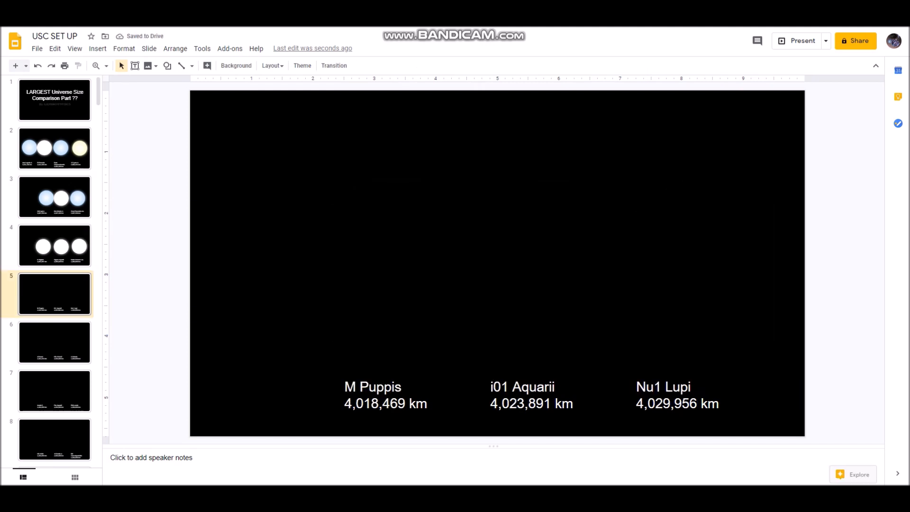
{"action": "key", "text": "Up"}
{"action": "key", "text": "Up"}
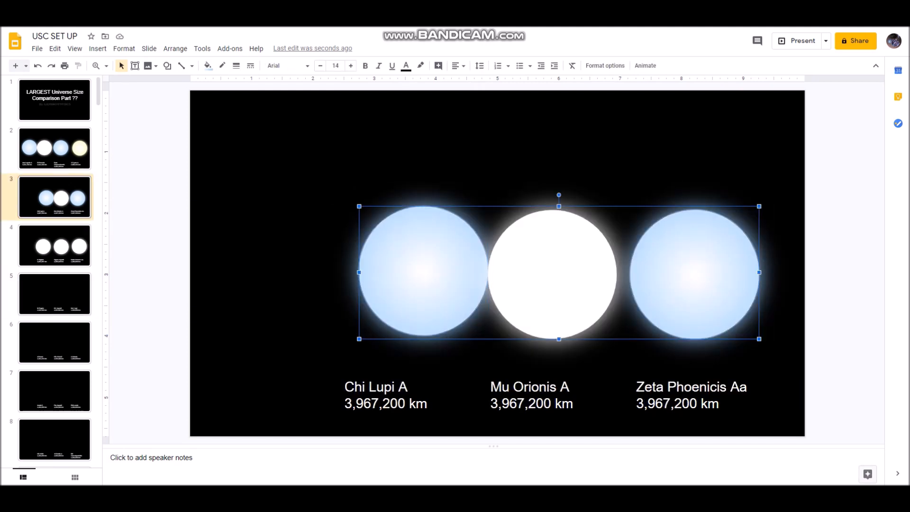
{"action": "key", "text": "Down"}
{"action": "key", "text": "Down"}
{"action": "key", "text": "ctrl+v"}
{"action": "left_click_drag", "start_coordinate": [694, 272], "coordinate": [552, 274]}
{"action": "left_click_drag", "start_coordinate": [423, 270], "coordinate": [415, 270]}
{"action": "key", "text": "Up"}
{"action": "key", "text": "Up"}
{"action": "key", "text": "Up"}
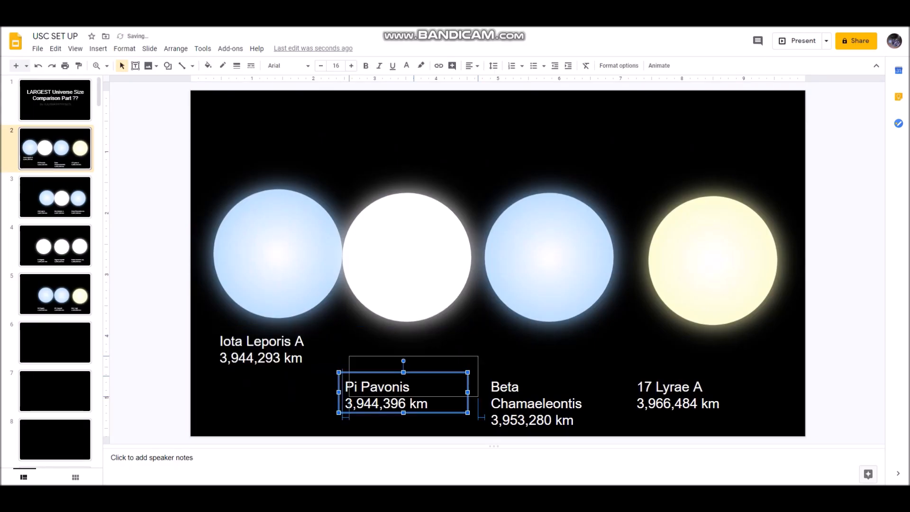
Raise the Iota Leporis A label to sit just beneath its star on slide 2.
{"action": "left_click_drag", "start_coordinate": [385, 395], "coordinate": [388, 350]}
Level the 17 Lyrae A, Iota Leporis A, Pi Pavonis and Beta Chamaeleontis groups on slide 2 and centre the row.
{"action": "left_click_drag", "start_coordinate": [548, 395], "coordinate": [558, 347]}
{"action": "left_click_drag", "start_coordinate": [676, 395], "coordinate": [700, 355]}
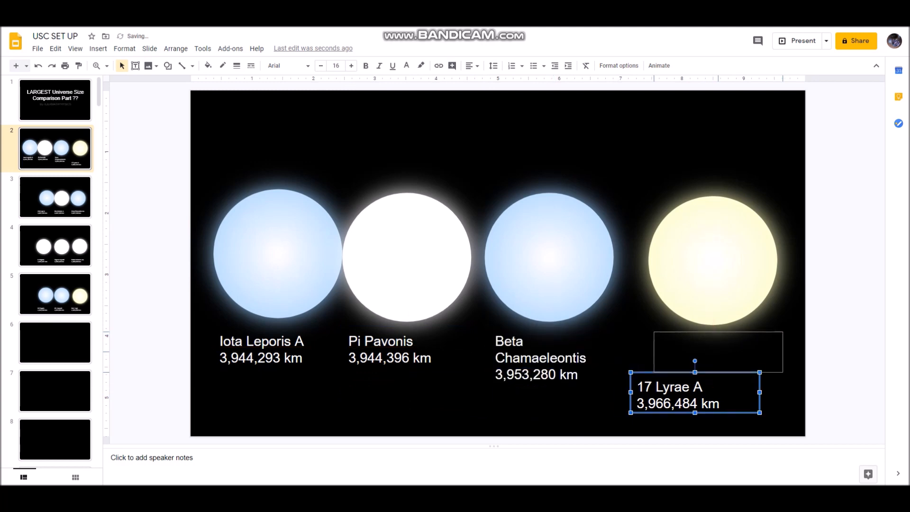
{"action": "mouse_move", "coordinate": [260, 349]}
{"action": "left_mouse_down"}
{"action": "mouse_move", "coordinate": [257, 294]}
{"action": "mouse_move", "coordinate": [261, 311]}
{"action": "left_mouse_up"}
{"action": "left_click_drag", "start_coordinate": [401, 284], "coordinate": [411, 267]}
{"action": "left_click_drag", "start_coordinate": [549, 284], "coordinate": [564, 254]}
{"action": "left_click_drag", "start_coordinate": [713, 264], "coordinate": [711, 225]}
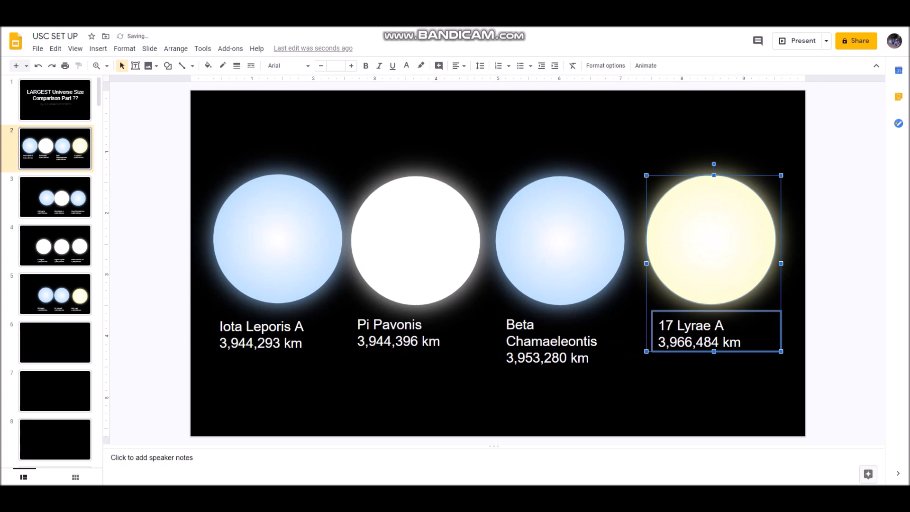
{"action": "key", "text": "ctrl+a"}
{"action": "left_click_drag", "start_coordinate": [562, 242], "coordinate": [562, 242]}
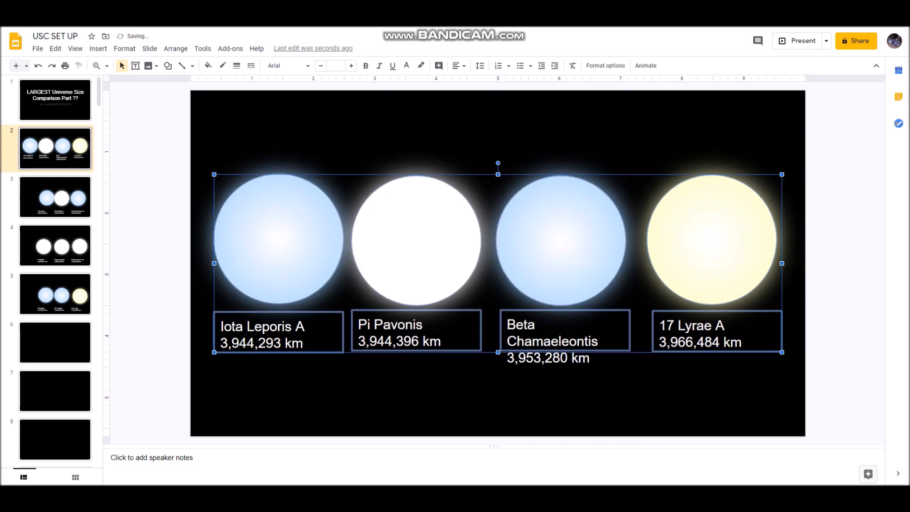
{"action": "key", "text": "Escape"}
Raise the Chi Lupi A, Mu Orionis A and Zeta Phoenicis Aa labels and stars level on slide 3.
{"action": "key", "text": "Page_Down"}
{"action": "left_click", "coordinate": [384, 395]}
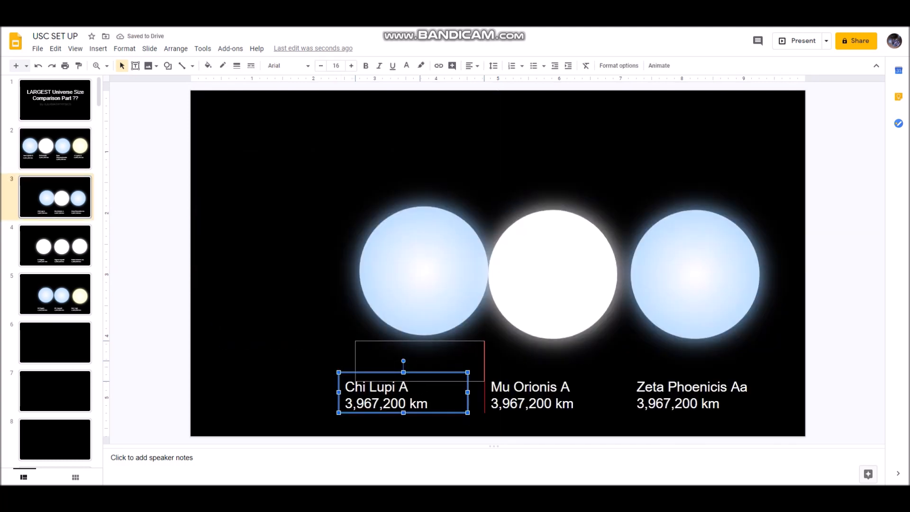
{"action": "left_click_drag", "start_coordinate": [384, 395], "coordinate": [401, 363]}
{"action": "left_click_drag", "start_coordinate": [474, 354], "coordinate": [463, 322]}
{"action": "left_click", "coordinate": [534, 395]}
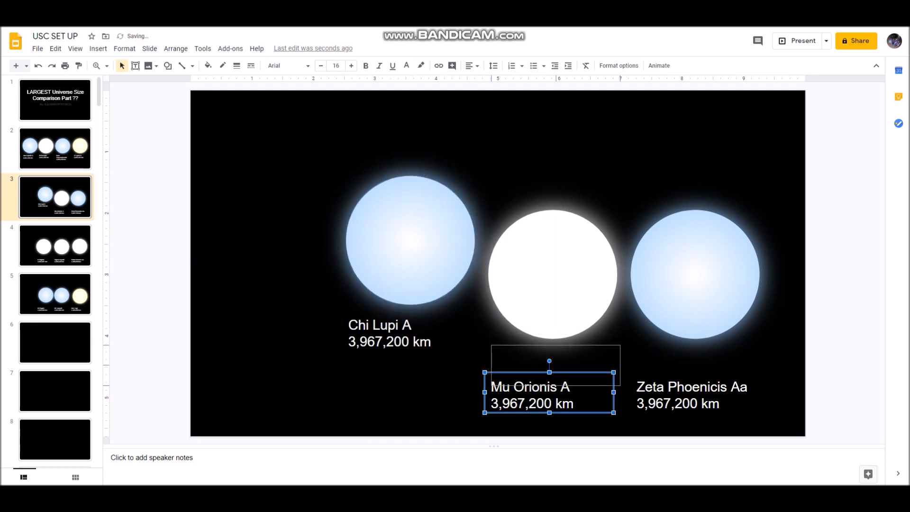
{"action": "left_click_drag", "start_coordinate": [533, 395], "coordinate": [541, 335]}
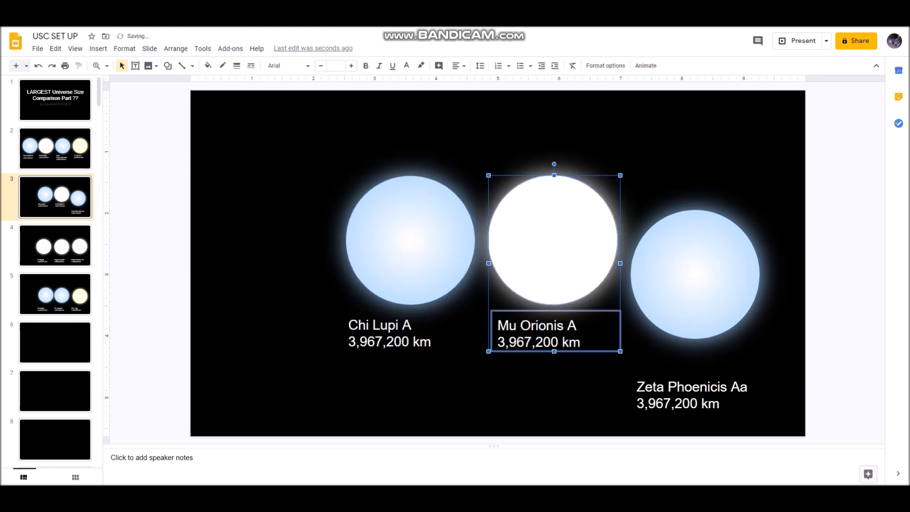
{"action": "left_click", "coordinate": [691, 394]}
{"action": "left_click_drag", "start_coordinate": [690, 394], "coordinate": [690, 369]}
{"action": "left_click", "coordinate": [695, 285]}
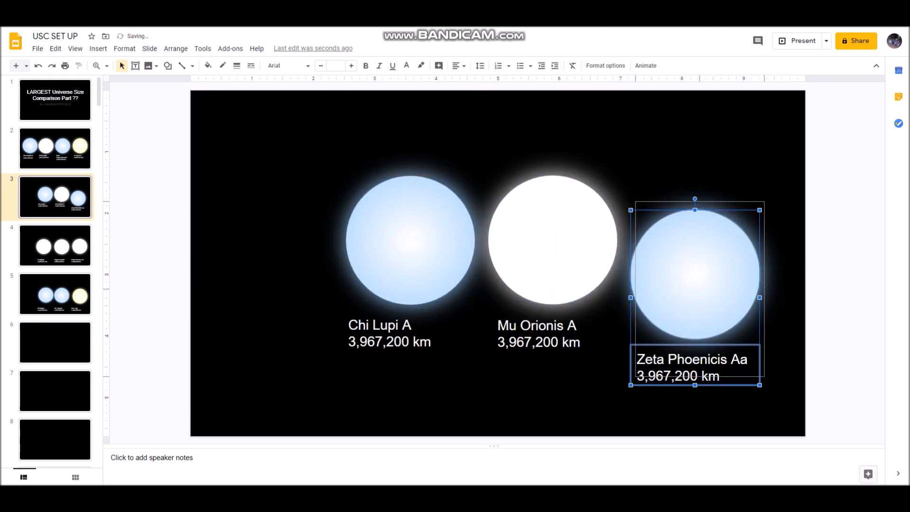
{"action": "left_click_drag", "start_coordinate": [696, 285], "coordinate": [705, 259]}
Copy 17 Lyrae A from slide 2 to the far left of slide 3 and centre the four groups.
{"action": "left_click", "coordinate": [55, 148]}
{"action": "left_click", "coordinate": [711, 240]}
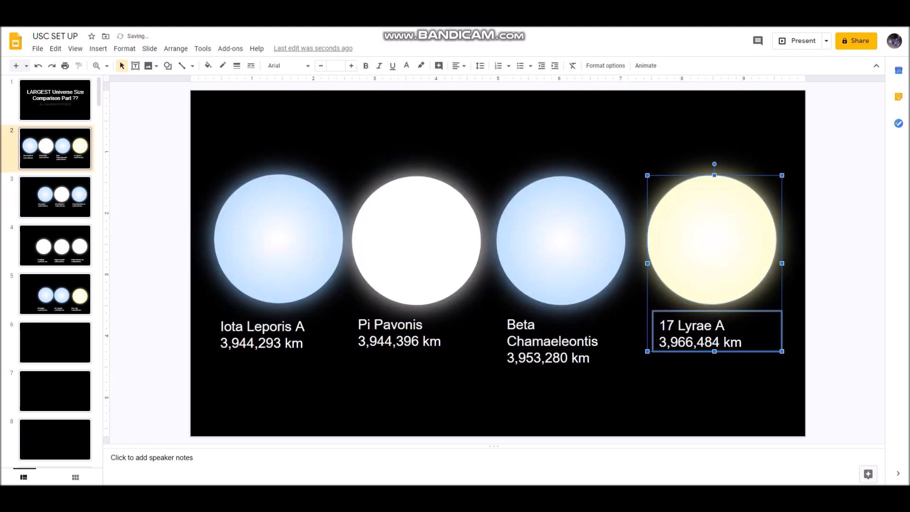
{"action": "key", "text": "ctrl+c"}
{"action": "left_click", "coordinate": [54, 196]}
{"action": "key", "text": "ctrl+v"}
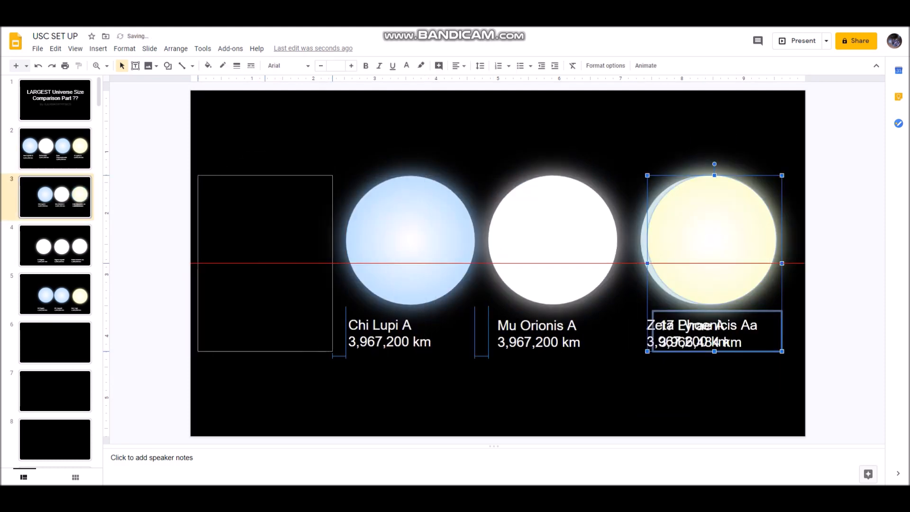
{"action": "left_click_drag", "start_coordinate": [711, 240], "coordinate": [263, 240]}
{"action": "key", "text": "ctrl+a"}
{"action": "left_click_drag", "start_coordinate": [483, 264], "coordinate": [499, 263]}
Copy the Zeta Phoenicis Aa group from slide 3 onto slide 4.
{"action": "left_click", "coordinate": [719, 240]}
{"action": "key", "text": "ctrl+c"}
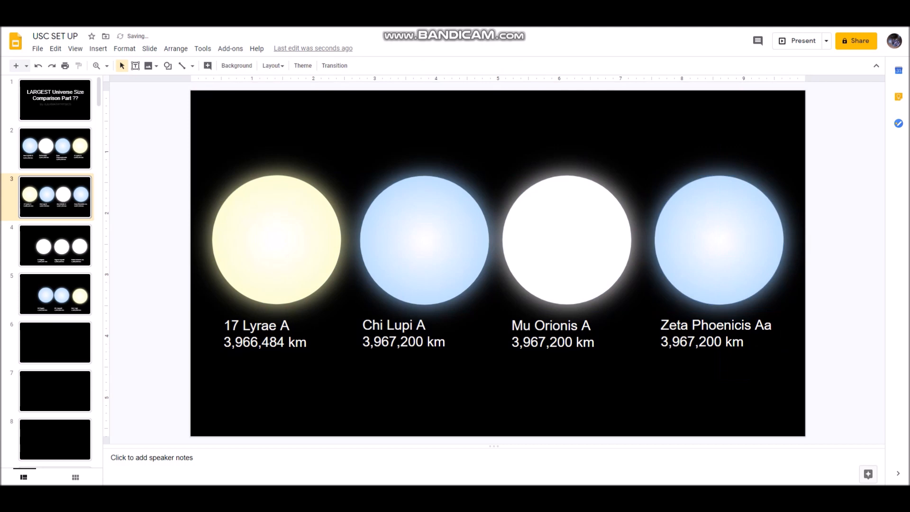
{"action": "left_click", "coordinate": [55, 245]}
{"action": "key", "text": "ctrl+v"}
Place Zeta Phoenicis Aa at the far left of slide 4 and level b Virginis with its label beneath.
{"action": "left_click_drag", "start_coordinate": [718, 240], "coordinate": [262, 239]}
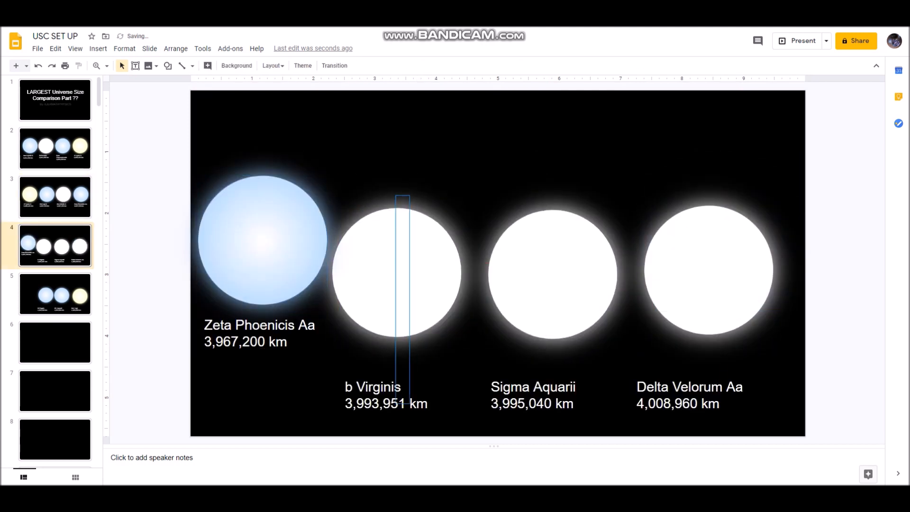
{"action": "left_click", "coordinate": [399, 270]}
{"action": "left_click_drag", "start_coordinate": [401, 273], "coordinate": [402, 283]}
{"action": "left_click", "coordinate": [384, 396]}
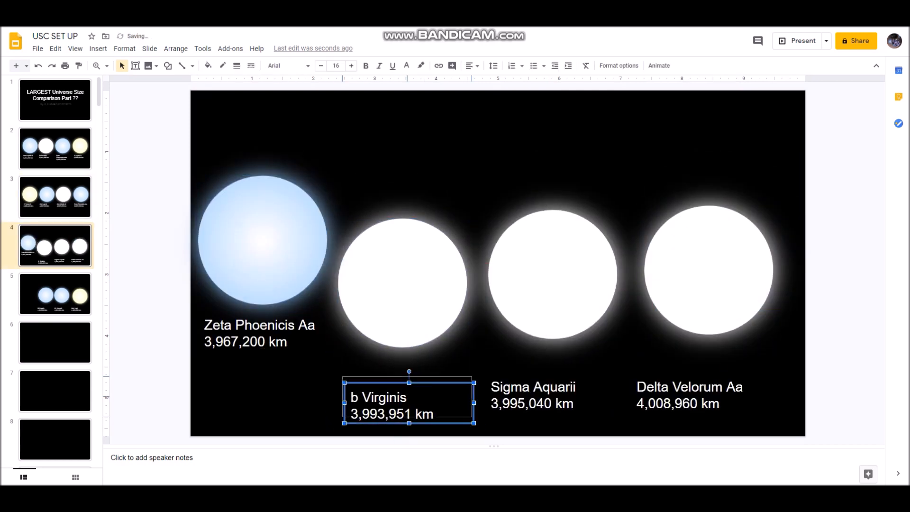
{"action": "left_click_drag", "start_coordinate": [385, 395], "coordinate": [385, 379]}
{"action": "key", "text": "Escape"}
{"action": "left_click_drag", "start_coordinate": [403, 283], "coordinate": [407, 239]}
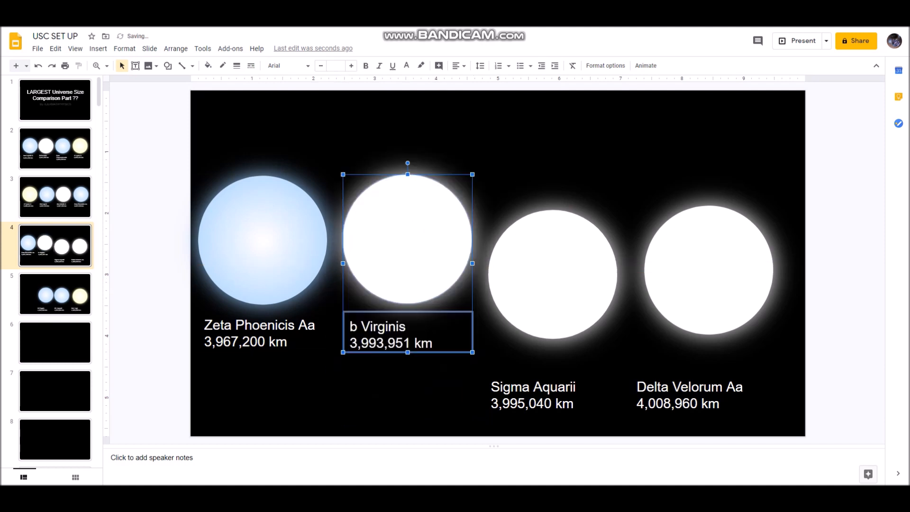
Level Sigma Aquarii and Delta Velorum Aa with their labels and centre the slide 4 row.
{"action": "left_click", "coordinate": [533, 395]}
{"action": "left_click_drag", "start_coordinate": [534, 395], "coordinate": [536, 372]}
{"action": "left_click_drag", "start_coordinate": [553, 273], "coordinate": [555, 238]}
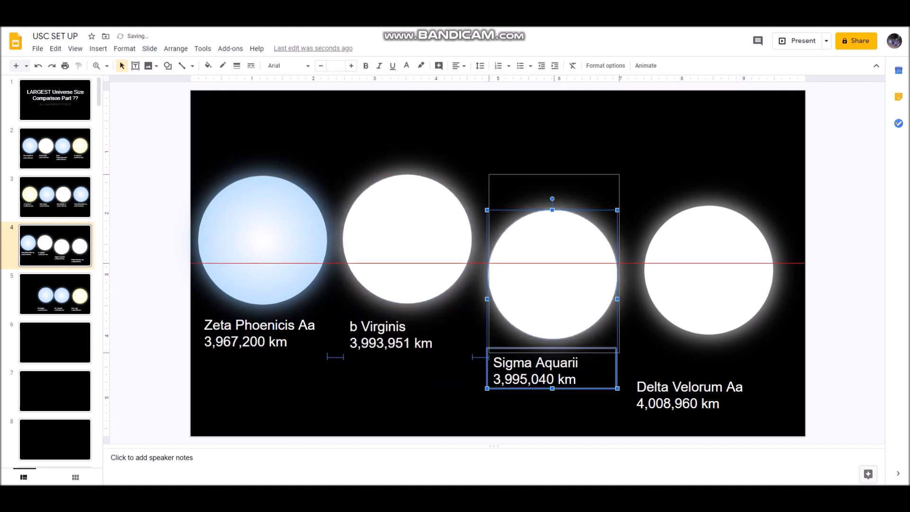
{"action": "mouse_move", "coordinate": [690, 395]}
{"action": "left_mouse_down"}
{"action": "mouse_move", "coordinate": [691, 367]}
{"action": "mouse_move", "coordinate": [702, 366]}
{"action": "left_mouse_up"}
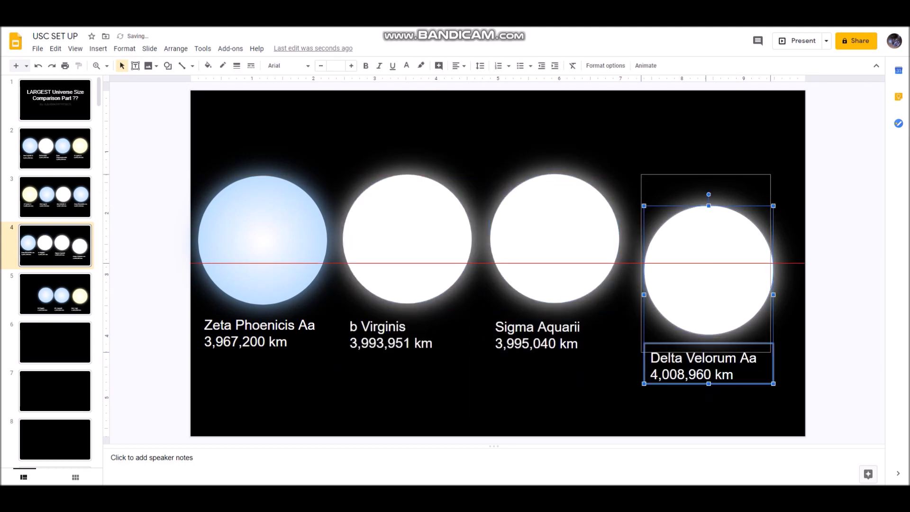
{"action": "left_click_drag", "start_coordinate": [708, 271], "coordinate": [705, 239]}
{"action": "key", "text": "ctrl+a"}
{"action": "left_click_drag", "start_coordinate": [484, 238], "coordinate": [498, 238]}
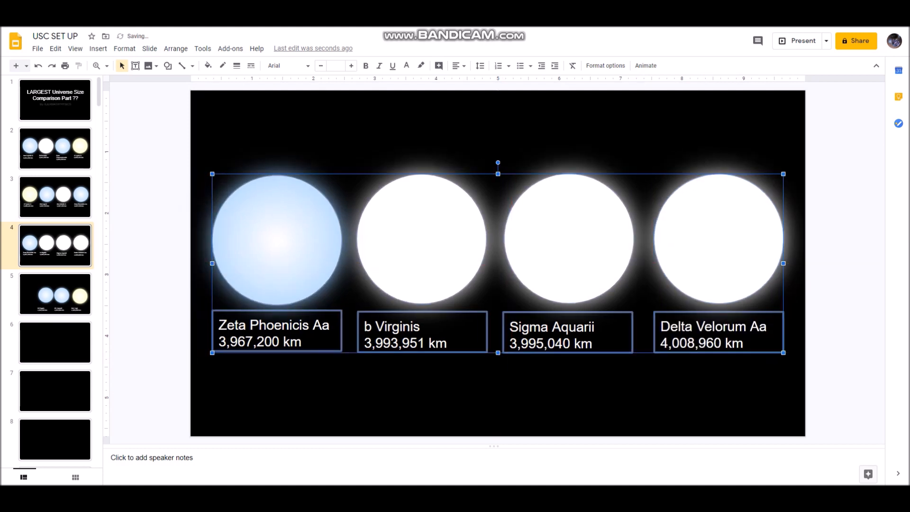
Copy Delta Velorum Aa onto slide 5 and move it to the far left.
{"action": "left_click", "coordinate": [718, 239]}
{"action": "key", "text": "ctrl+c"}
{"action": "key", "text": "Escape"}
{"action": "left_click", "coordinate": [55, 293]}
{"action": "key", "text": "ctrl+v"}
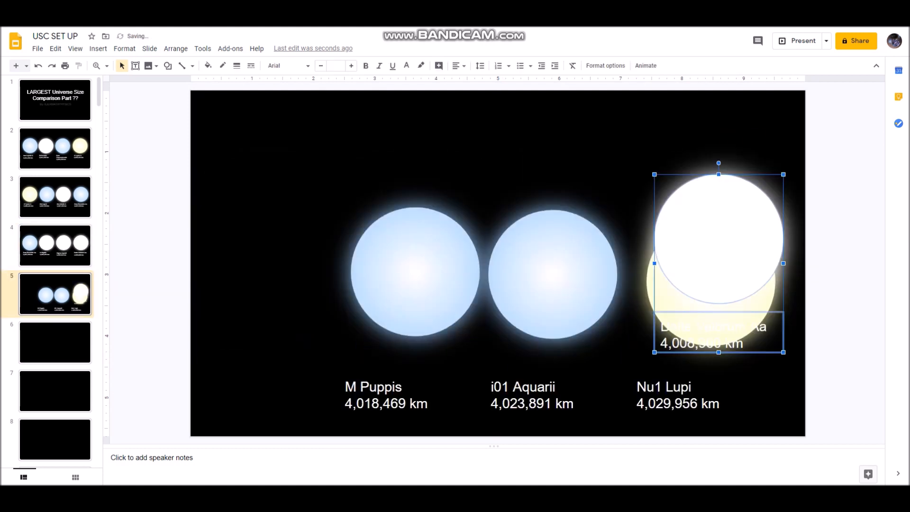
{"action": "left_click_drag", "start_coordinate": [718, 239], "coordinate": [266, 238]}
Level M Puppis, i01 Aquarii and Nu1 Lupi with their labels beneath on slide 5.
{"action": "left_click_drag", "start_coordinate": [387, 395], "coordinate": [404, 365]}
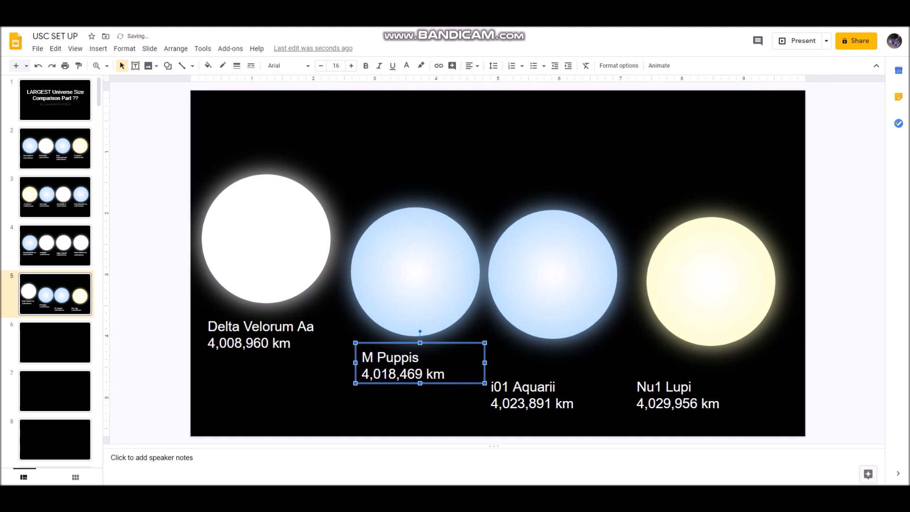
{"action": "left_click", "coordinate": [416, 271], "text": "shift"}
{"action": "left_click_drag", "start_coordinate": [416, 271], "coordinate": [411, 239]}
{"action": "left_click", "coordinate": [533, 395]}
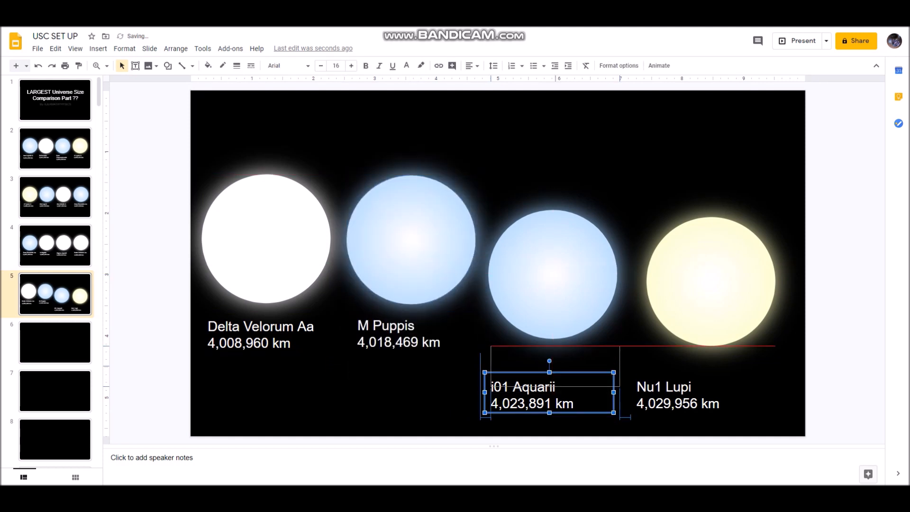
{"action": "left_click_drag", "start_coordinate": [533, 394], "coordinate": [532, 369]}
{"action": "left_click", "coordinate": [554, 275], "text": "shift"}
{"action": "left_click_drag", "start_coordinate": [554, 273], "coordinate": [555, 239]}
{"action": "left_click", "coordinate": [678, 394]}
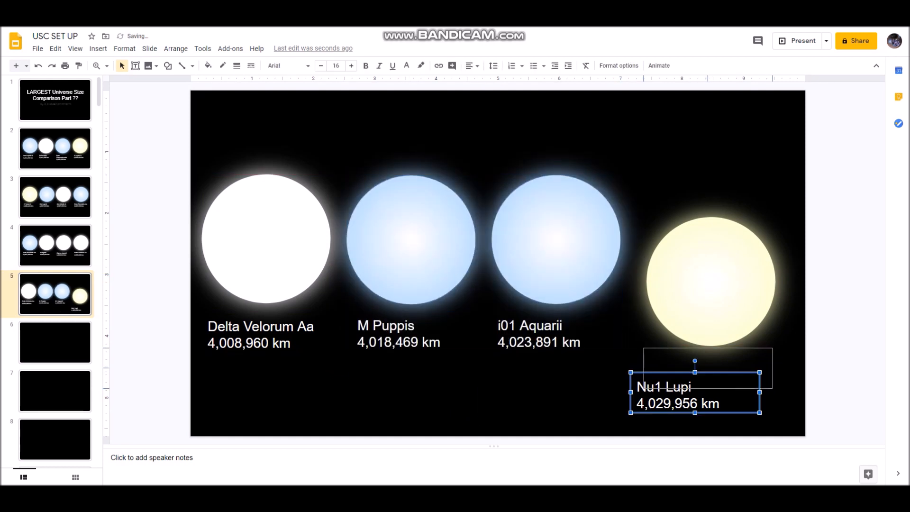
{"action": "left_click_drag", "start_coordinate": [678, 395], "coordinate": [694, 375]}
{"action": "left_click", "coordinate": [711, 285], "text": "shift"}
{"action": "left_click_drag", "start_coordinate": [712, 284], "coordinate": [703, 242]}
Centre the four slide 5 star groups on the slide and deselect.
{"action": "key", "text": "ctrl+a"}
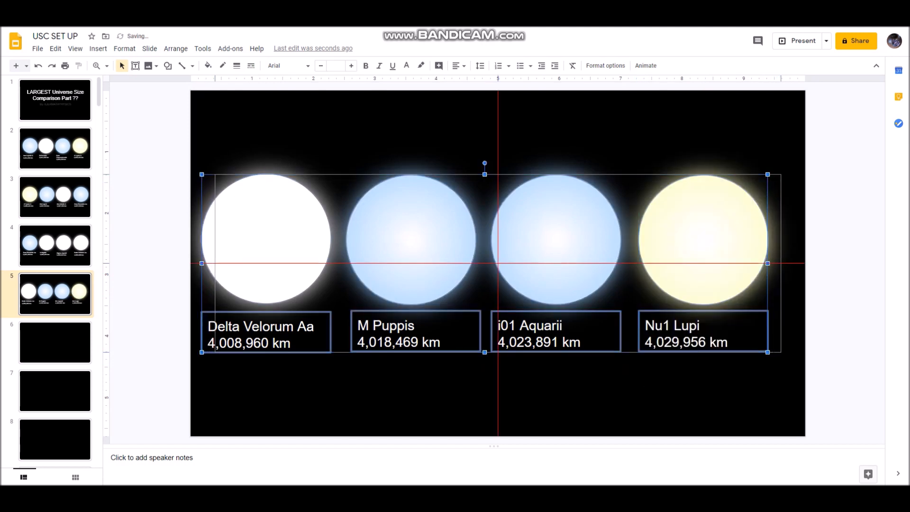
{"action": "left_click_drag", "start_coordinate": [484, 242], "coordinate": [497, 242]}
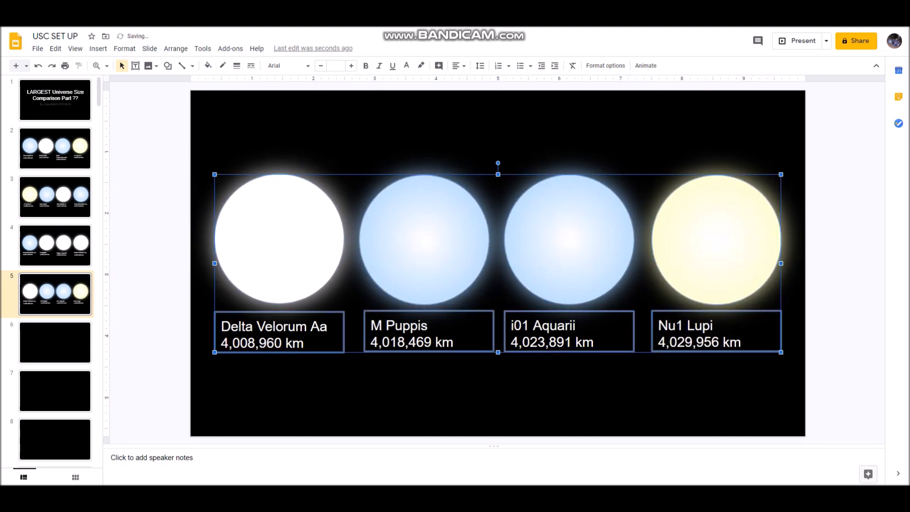
{"action": "key", "text": "Escape"}
Page through the title and star slides 2–5 to review them, ending on blank slide 6.
{"action": "key", "text": "Up"}
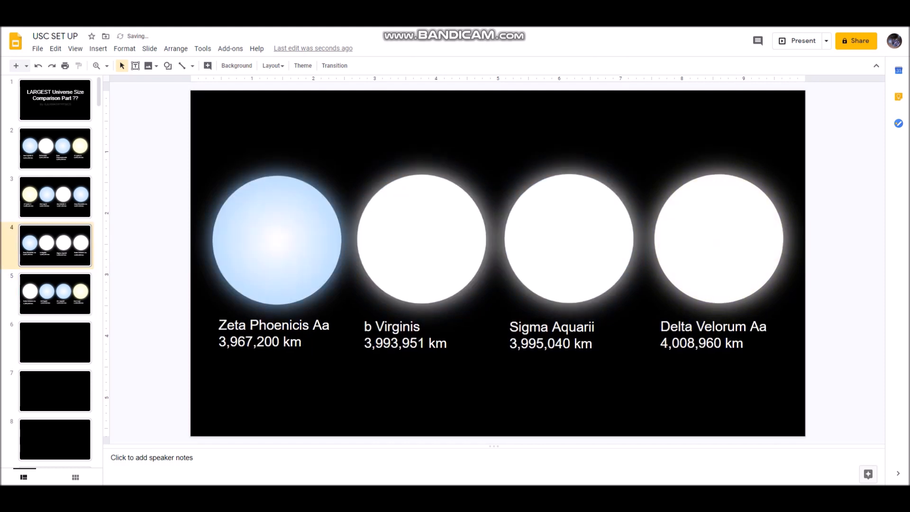
{"action": "key", "text": "Up"}
{"action": "key", "text": "Up"}
{"action": "key", "text": "Up"}
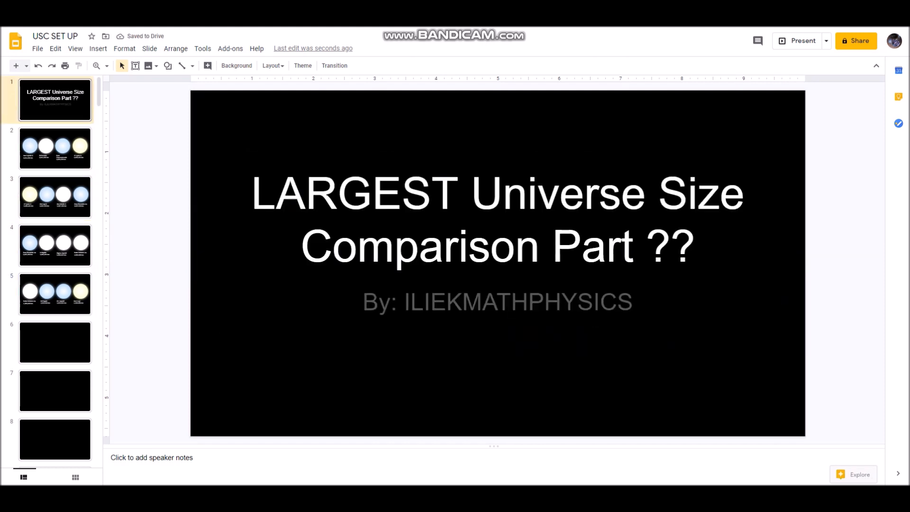
{"action": "key", "text": "Down"}
{"action": "key", "text": "Down"}
{"action": "key", "text": "Down"}
{"action": "key", "text": "Down"}
{"action": "key", "text": "Down"}
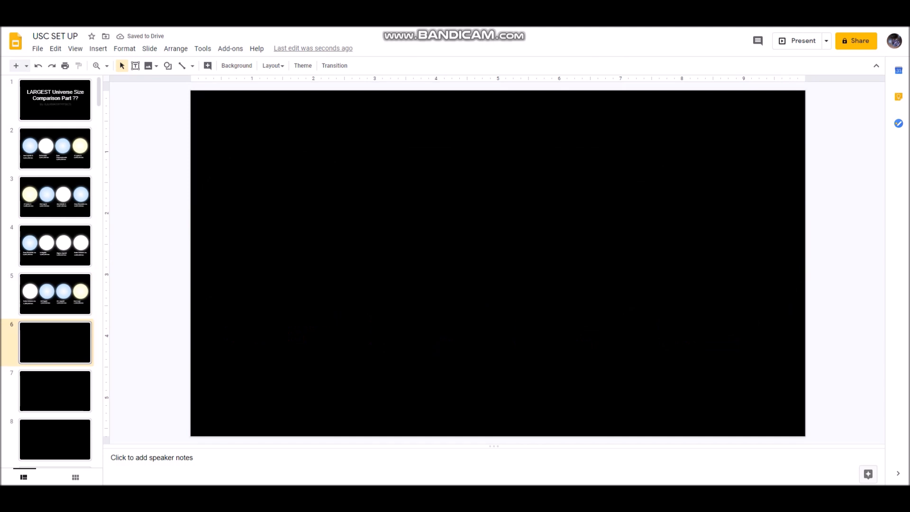
{"action": "key", "text": "Up"}
{"action": "key", "text": "Up"}
{"action": "key", "text": "Up"}
{"action": "key", "text": "Down"}
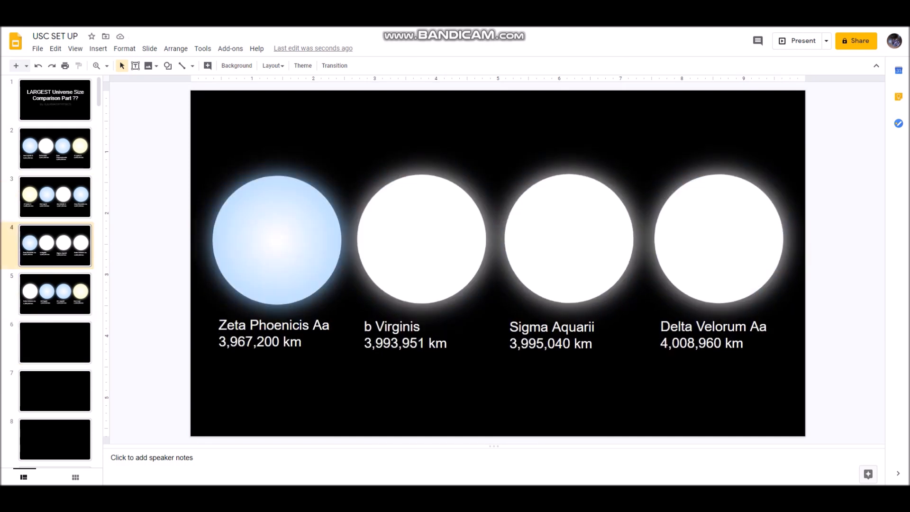
{"action": "key", "text": "Down"}
{"action": "key", "text": "Up"}
{"action": "key", "text": "Up"}
{"action": "key", "text": "Up"}
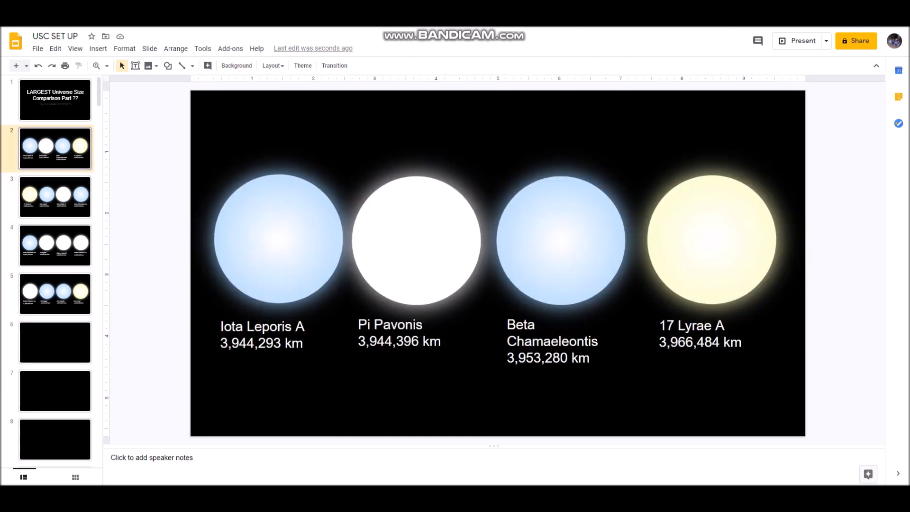
{"action": "key", "text": "Down"}
{"action": "key", "text": "Down"}
{"action": "key", "text": "Down"}
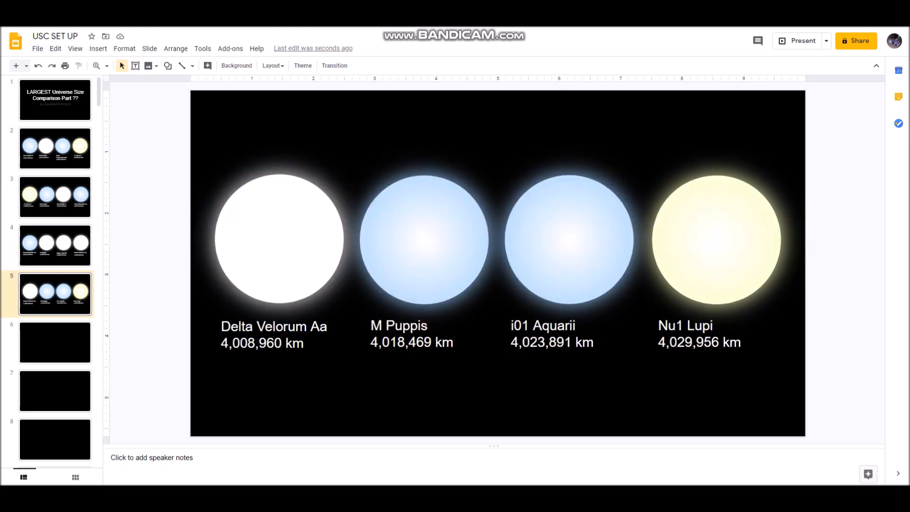
{"action": "key", "text": "Up"}
{"action": "key", "text": "Up"}
{"action": "key", "text": "Up"}
{"action": "key", "text": "Up"}
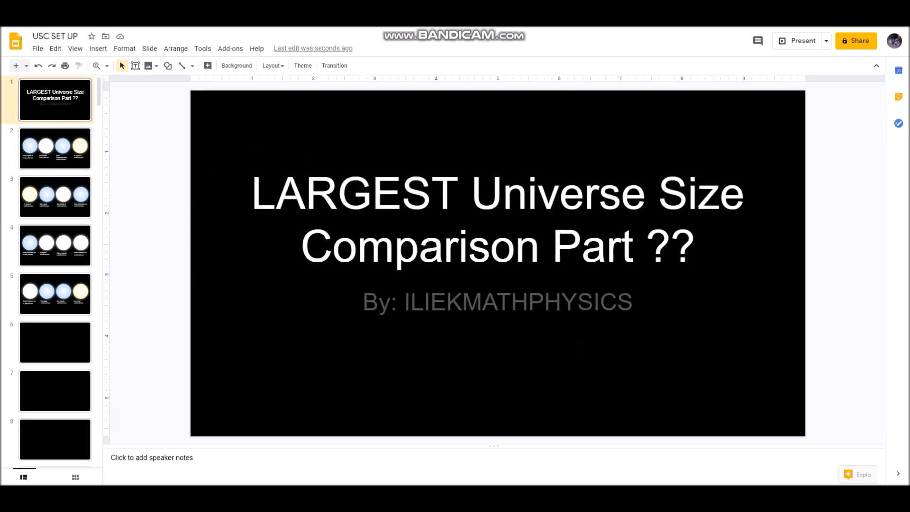
{"action": "key", "text": "Down"}
{"action": "key", "text": "Down"}
{"action": "key", "text": "Down"}
{"action": "key", "text": "Down"}
{"action": "key", "text": "Down"}
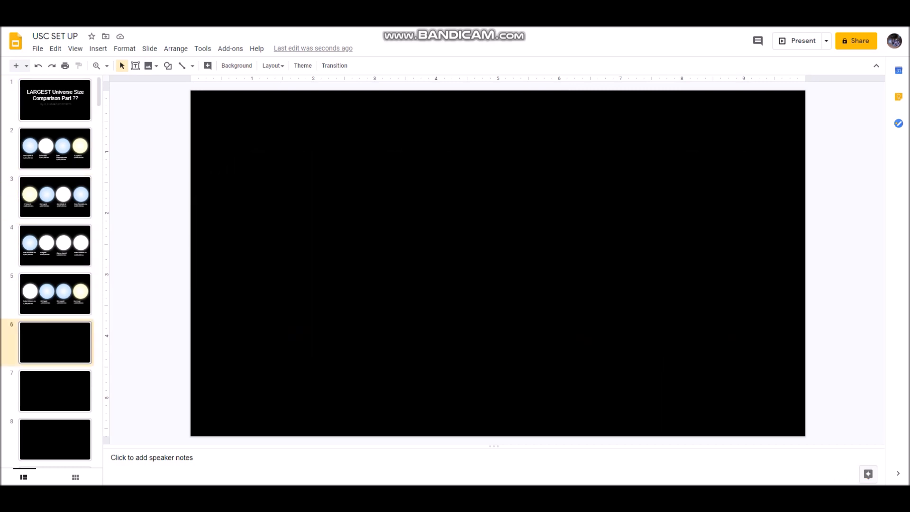